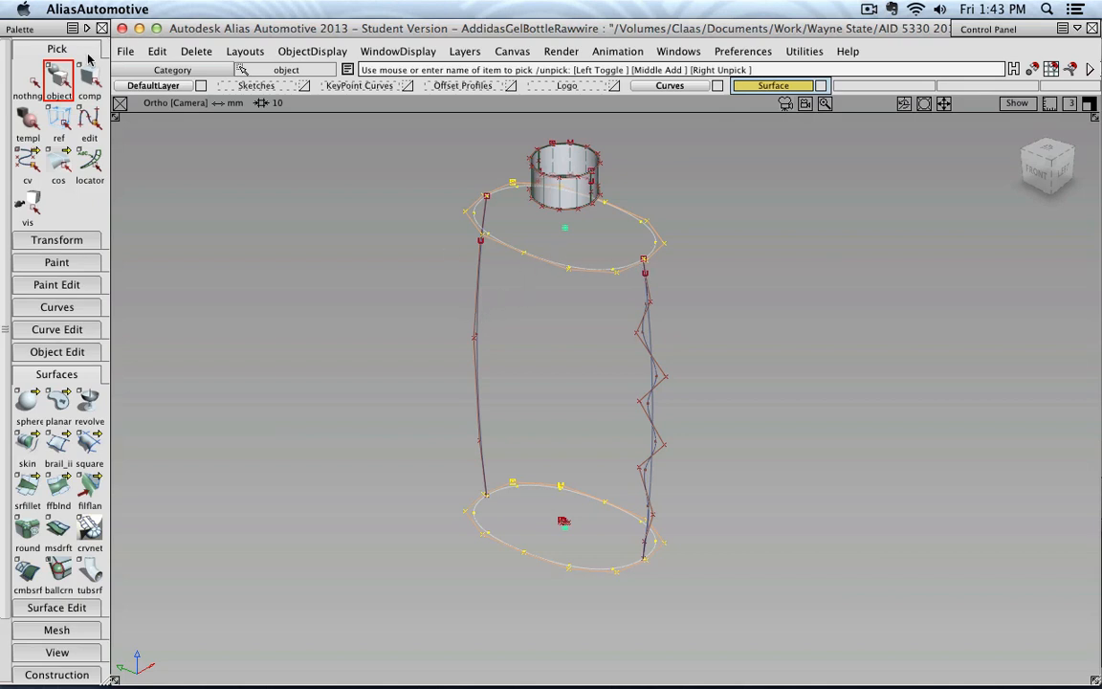
Hide the smooth curve that runs alongside the wavy grip curve
left_click(36, 81)
left_click(486, 290)
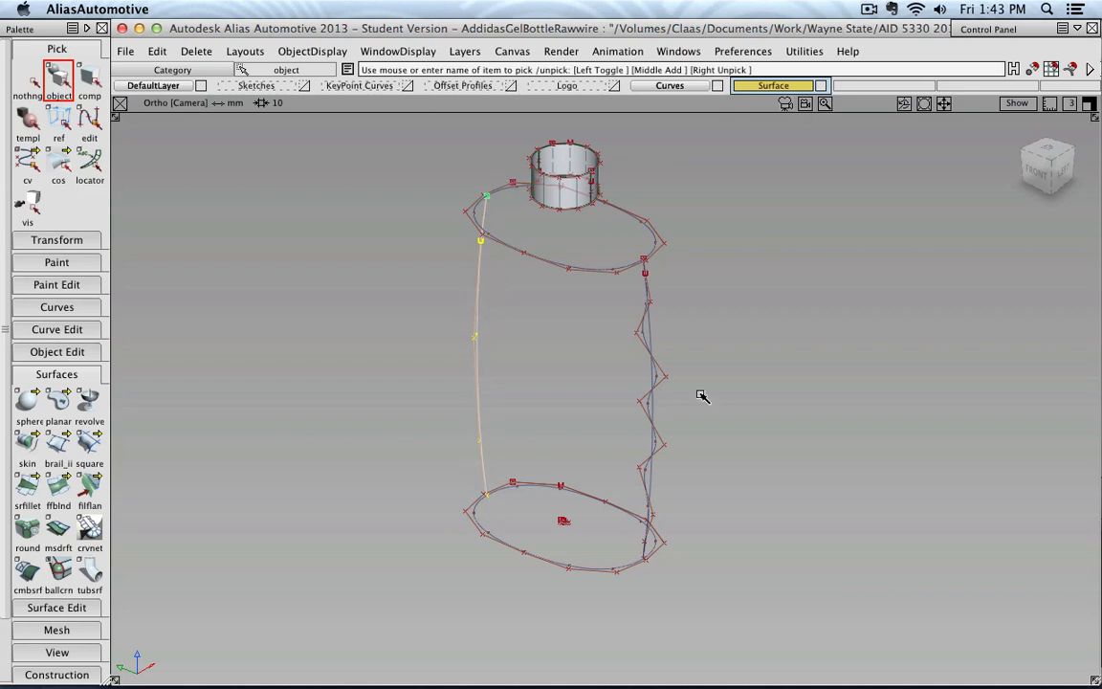
left_click(654, 331)
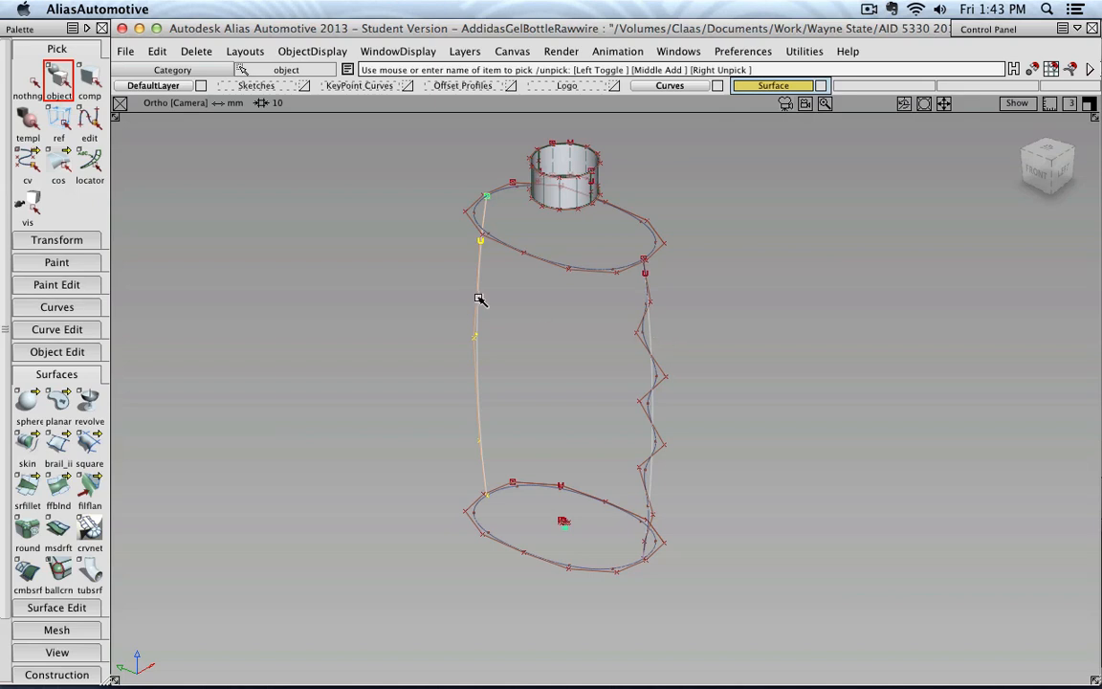
left_click(29, 81)
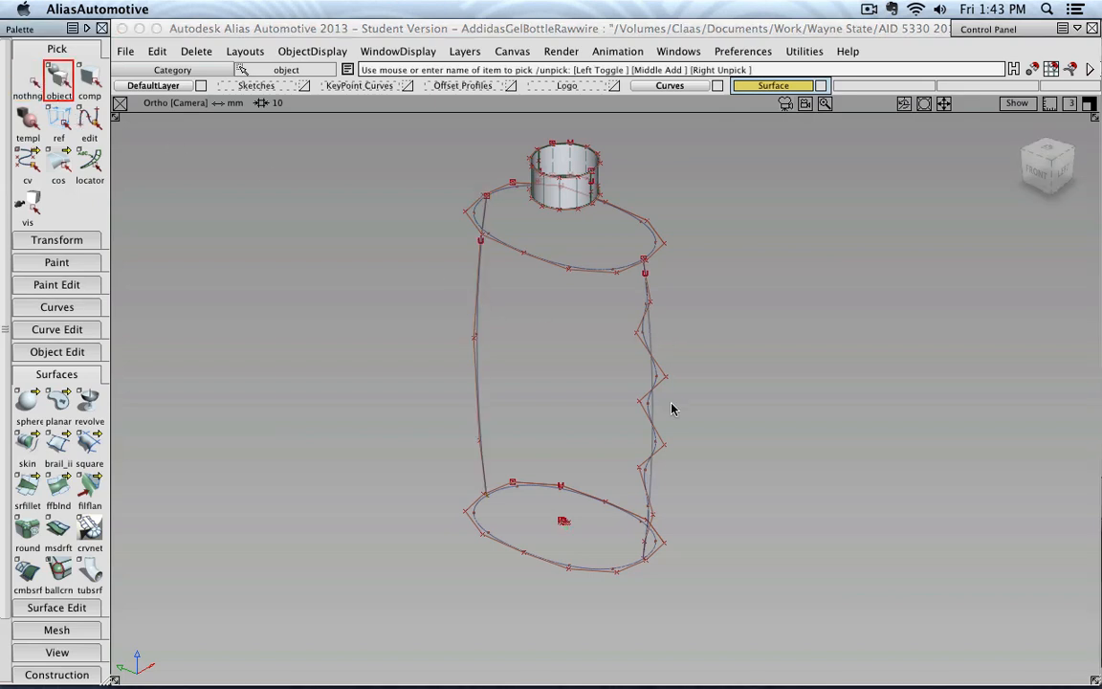
left_click(653, 337)
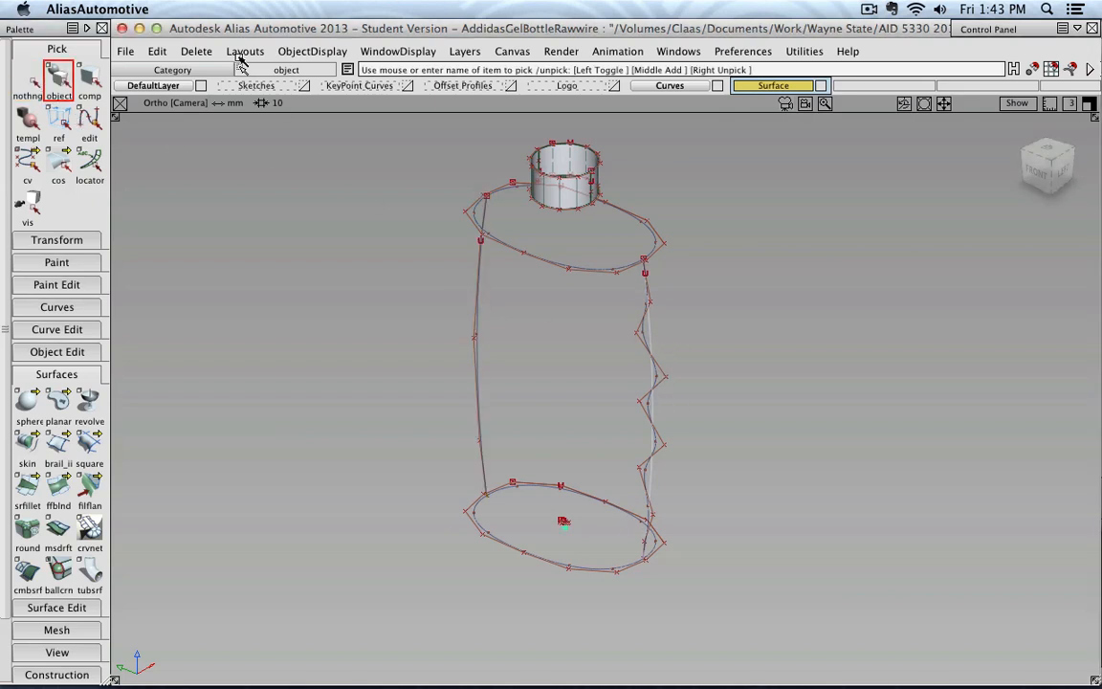
left_click(300, 53)
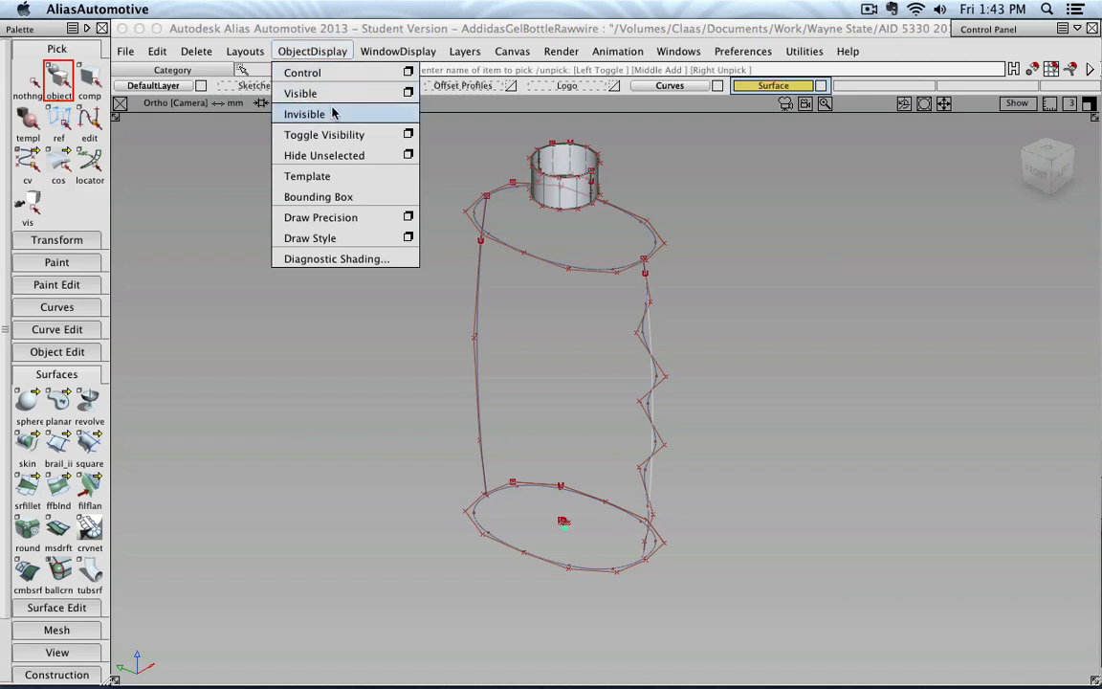
left_click(306, 114)
Compare the profile curves with the Sketches layer in the front view, hiding the layer again when finished
left_click(1038, 182)
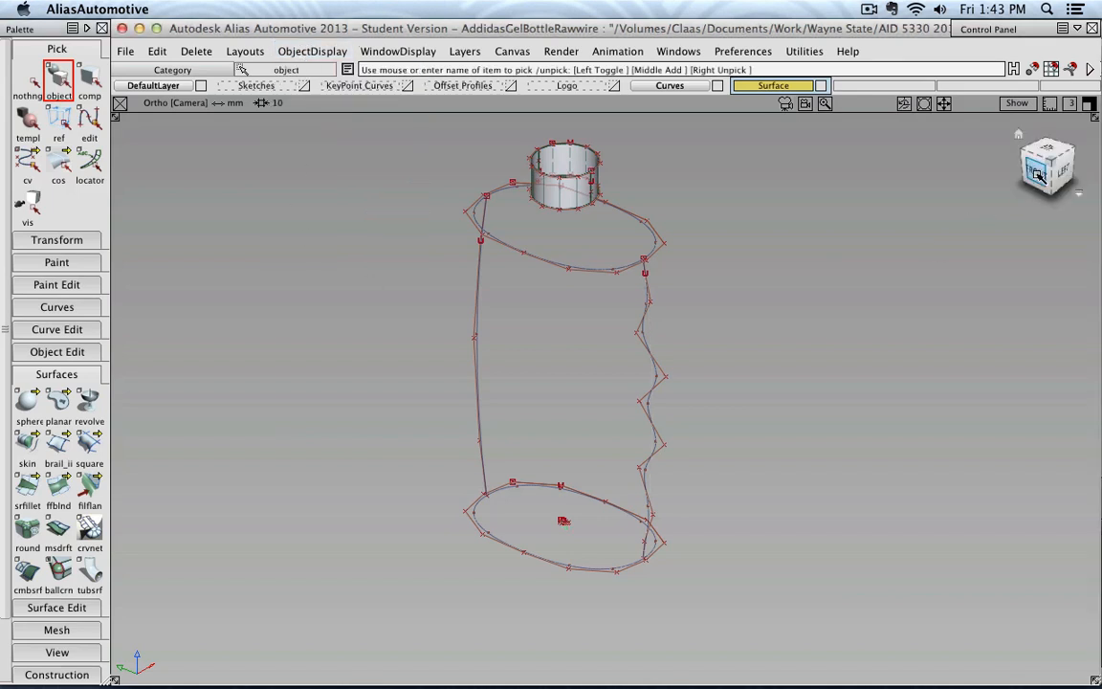
middle_click_drag(745, 305, 740, 364, "alt+shift")
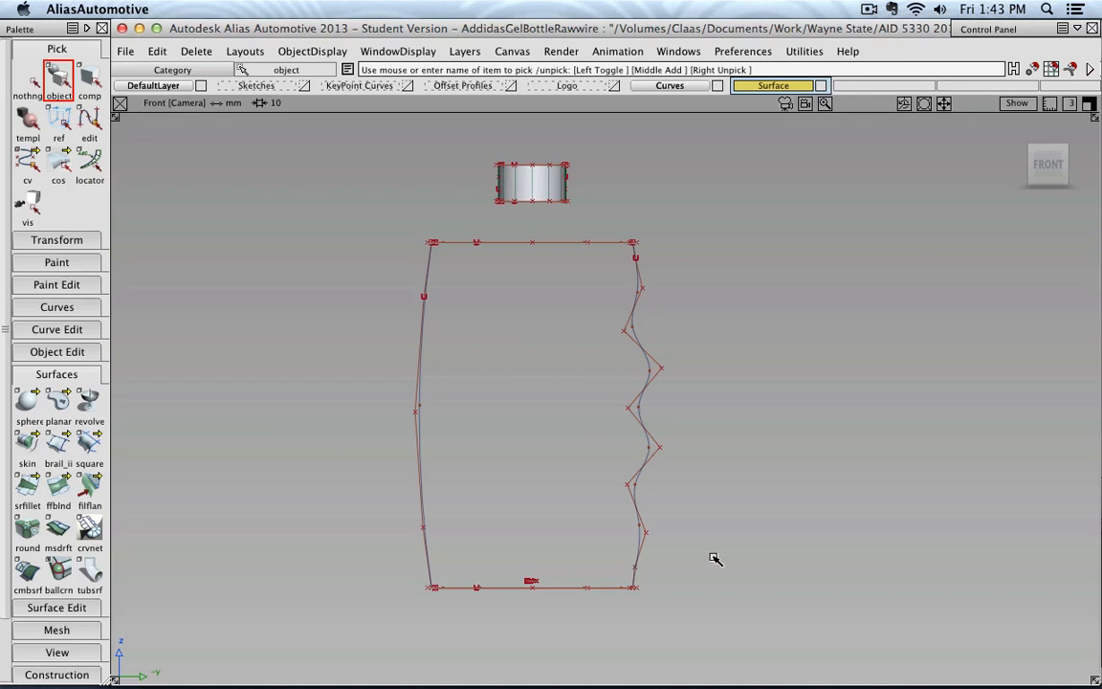
left_click(276, 85)
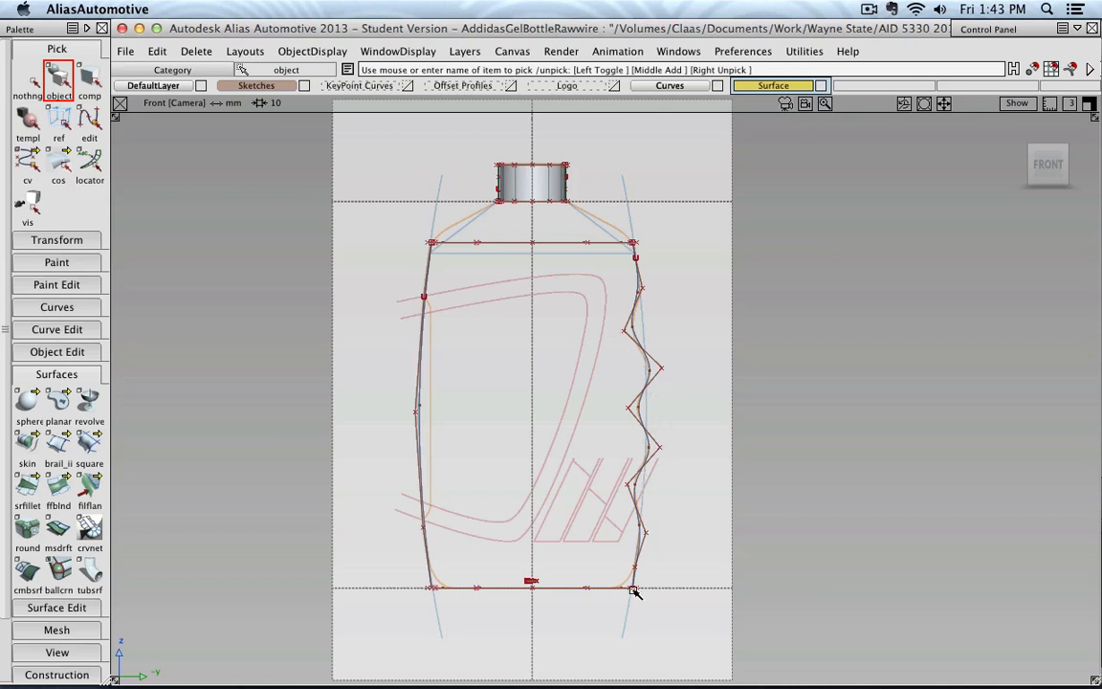
left_click(279, 84)
mouse_move(504, 300)
left_mouse_down("alt+shift")
mouse_move(410, 324)
mouse_move(405, 339)
left_mouse_up("alt+shift")
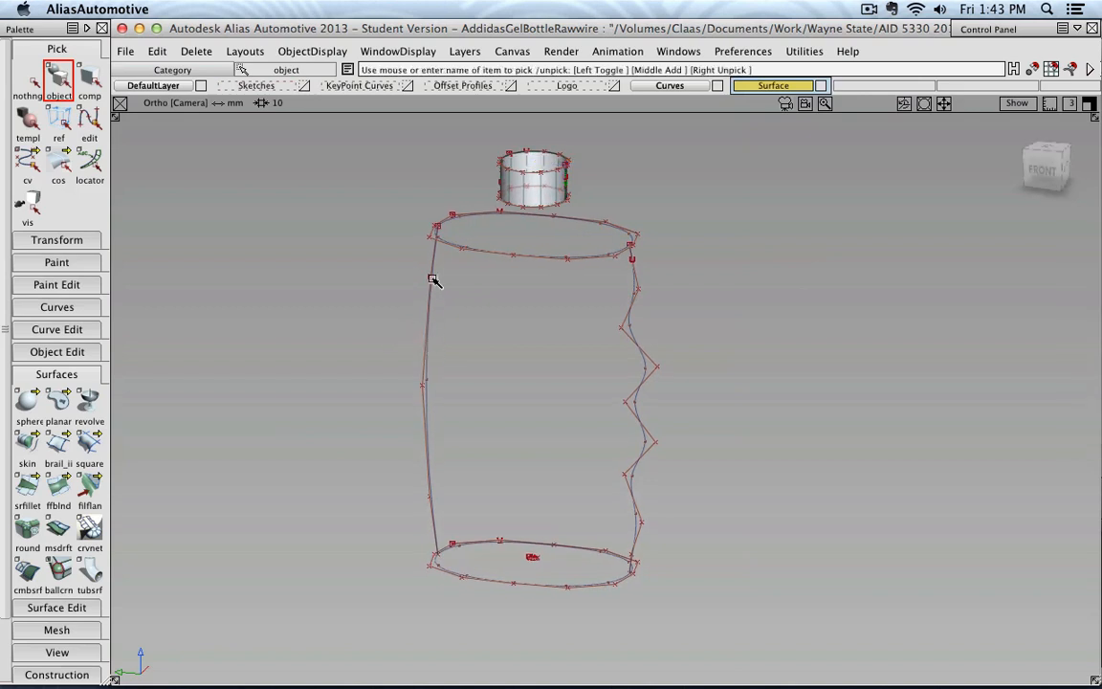
Hide the smooth side curve opposite the wavy grip curve
left_click(46, 74)
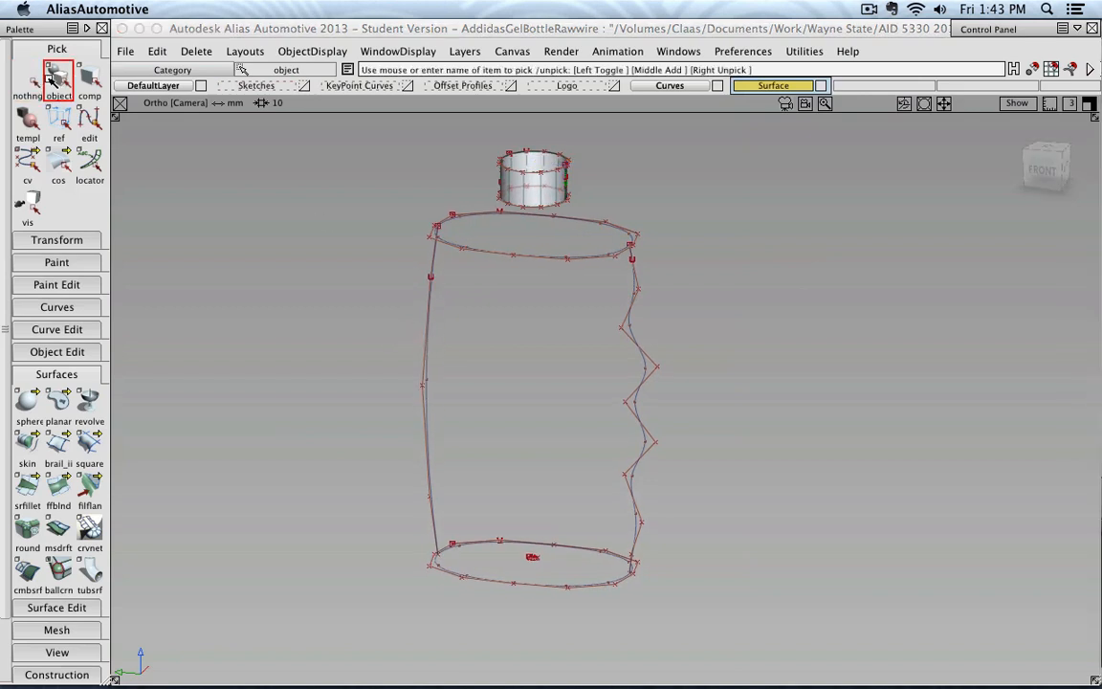
left_click(429, 329)
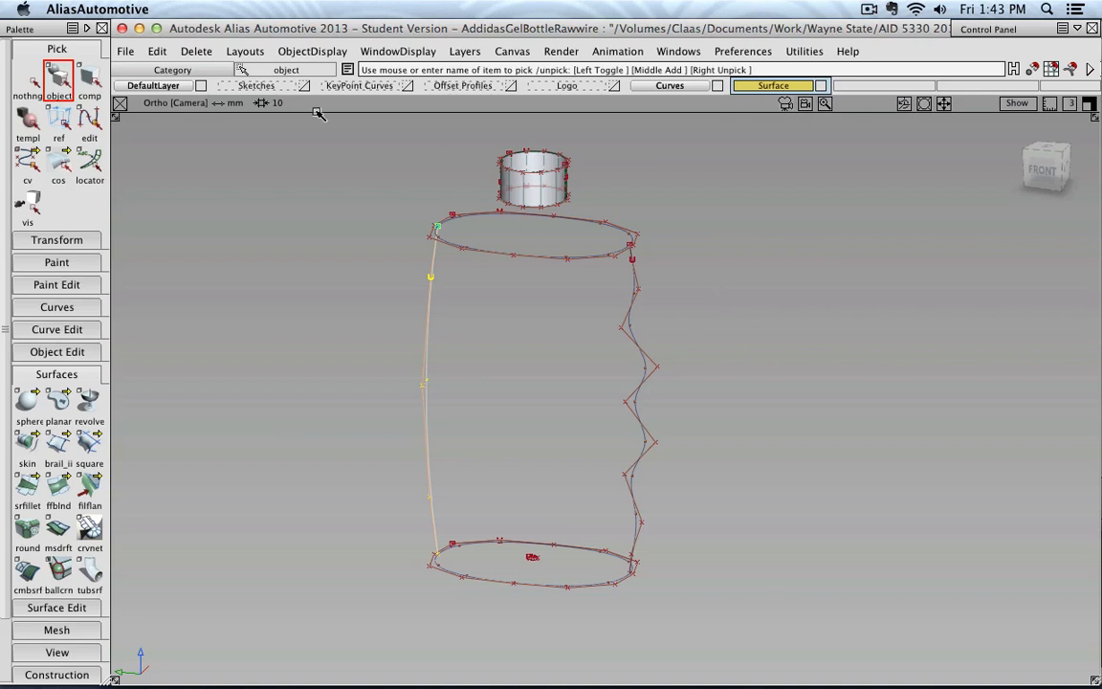
left_click(287, 53)
left_click(316, 111)
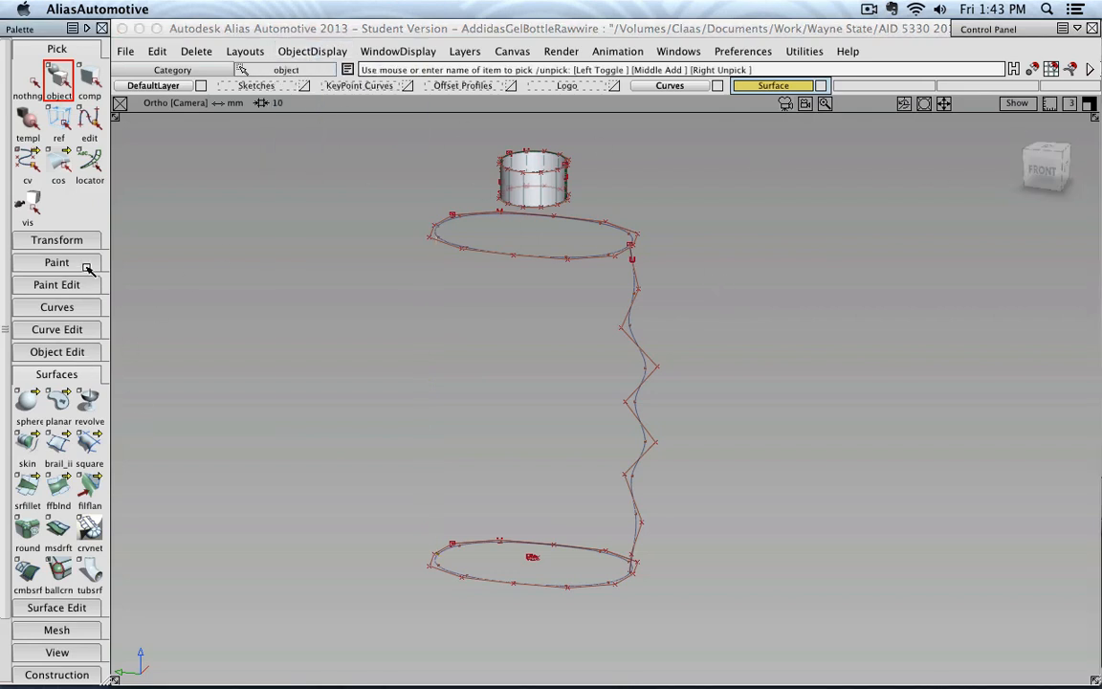
Activate the edit point curve tool and show the Sketches layer
left_click(74, 306)
left_click_drag(59, 332, 124, 331)
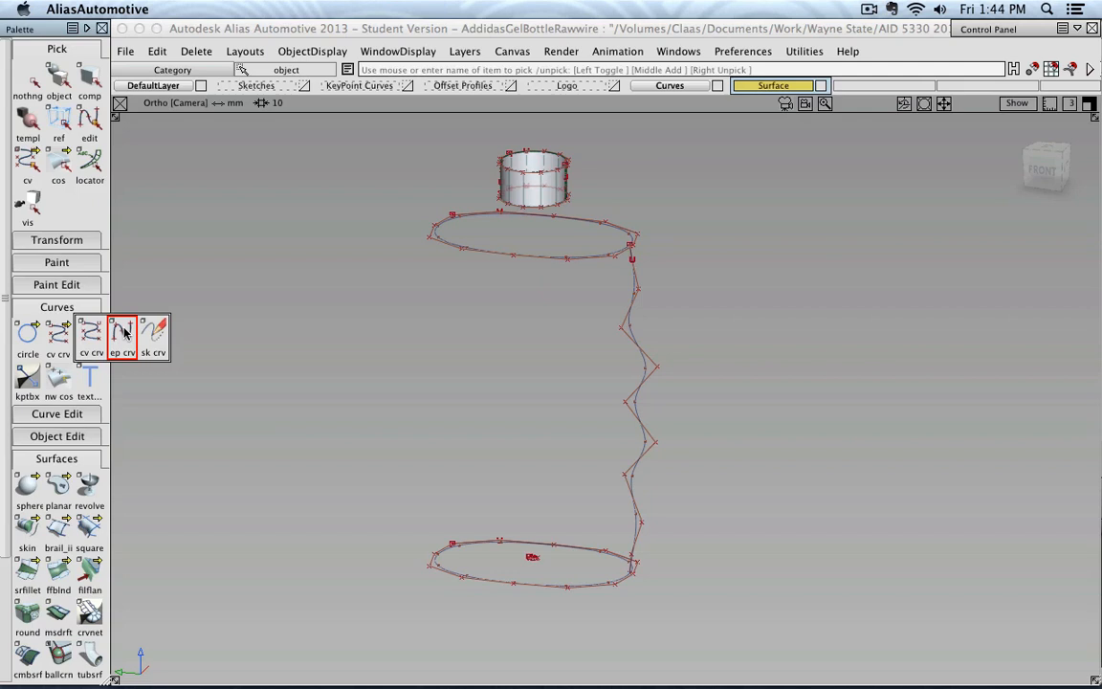
left_click_drag(125, 331, 127, 332)
left_click(304, 85)
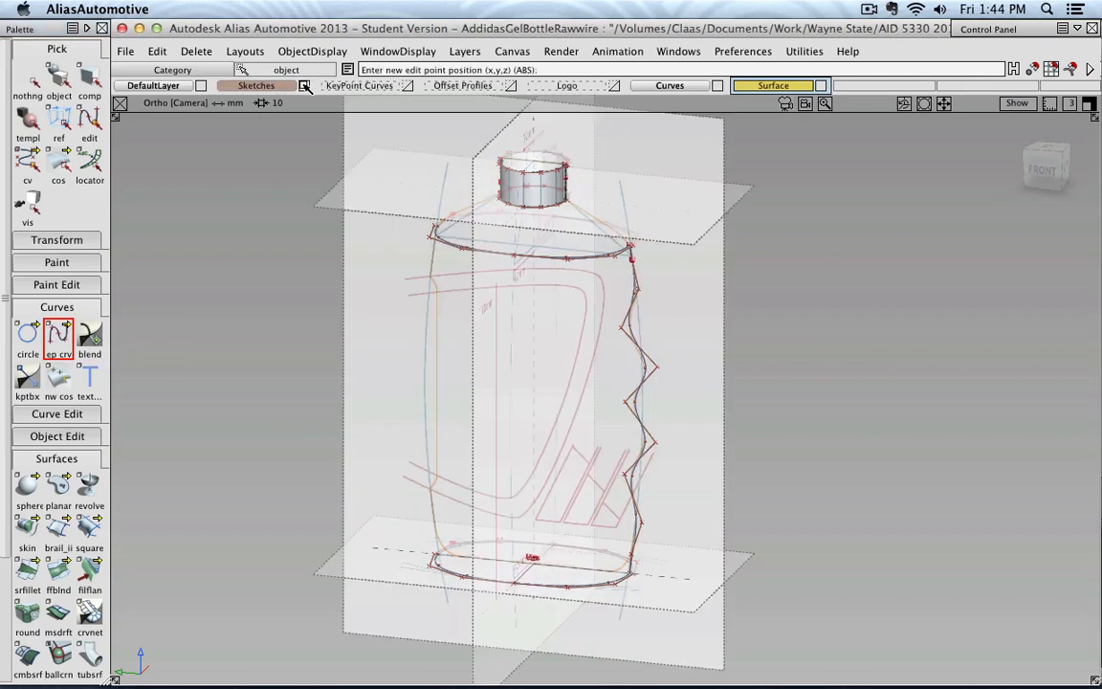
Start the curve at the upper oval's end point opposite the wavy grip, and switch to the front view
left_click_drag(432, 213, 400, 240, "alt+shift")
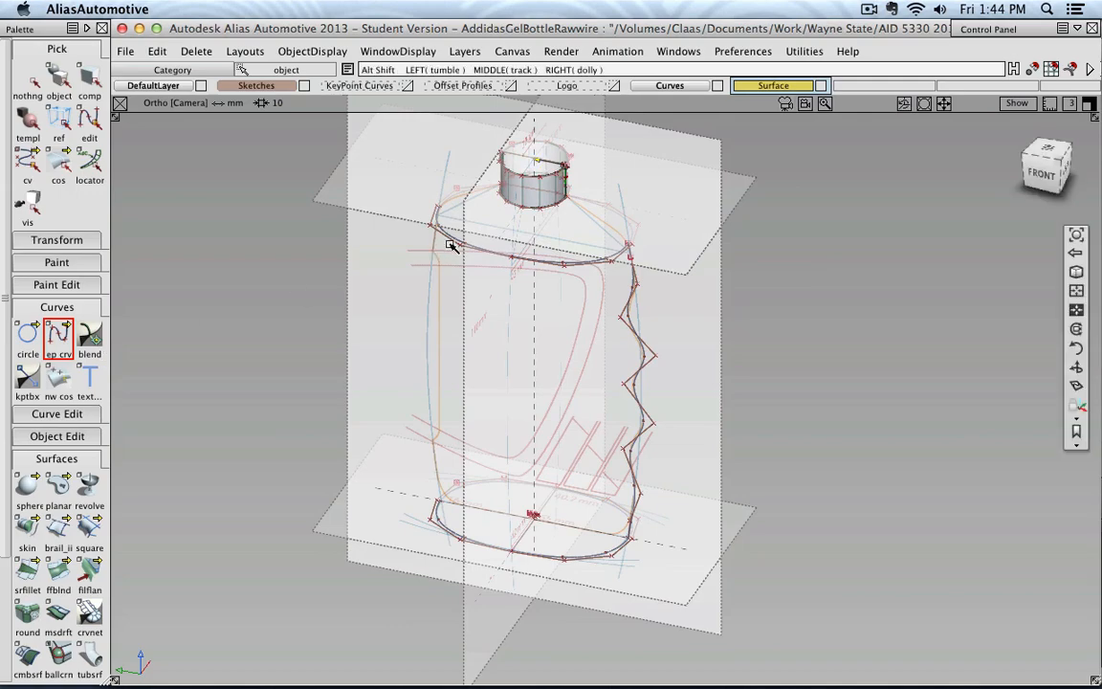
right_click_drag(452, 246, 275, 233, "alt+shift")
middle_click_drag(276, 234, 413, 290, "alt+shift")
right_click_drag(413, 290, 501, 306, "alt+shift")
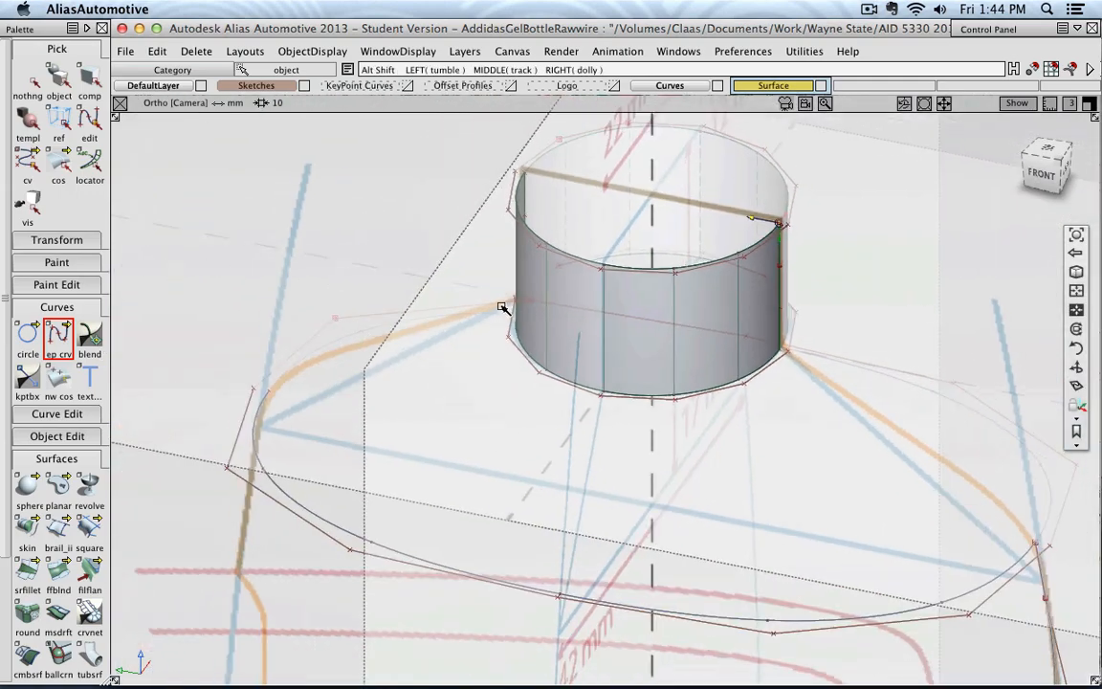
middle_click_drag(289, 334, 471, 274, "alt+shift")
right_click_drag(471, 274, 442, 327, "alt+shift")
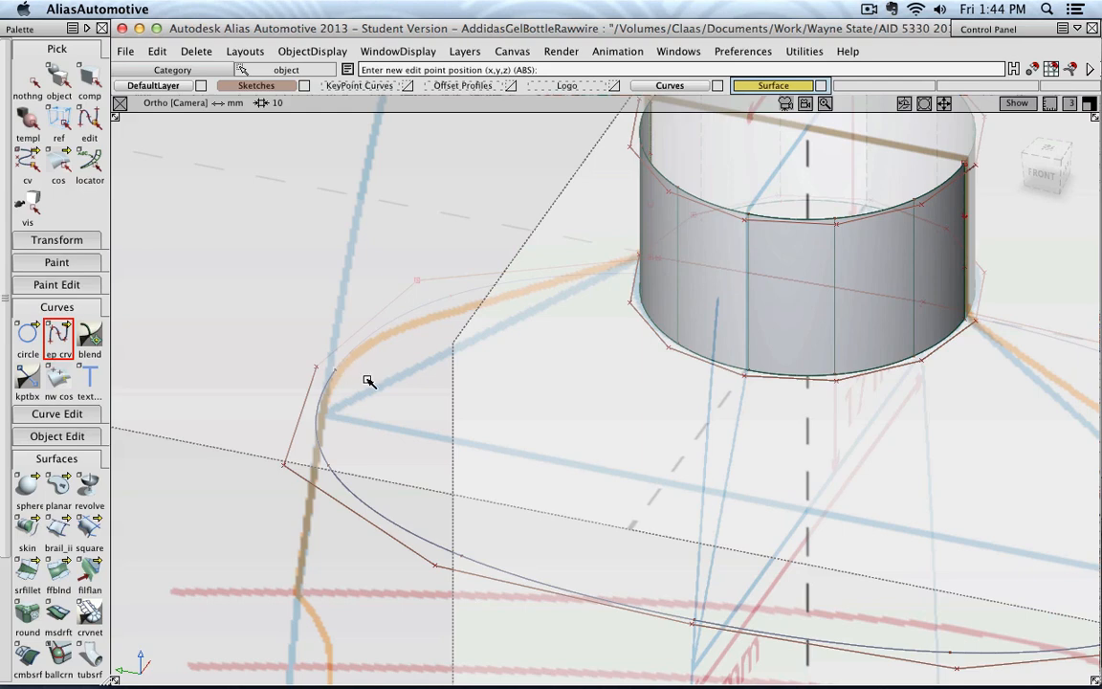
left_click(335, 369)
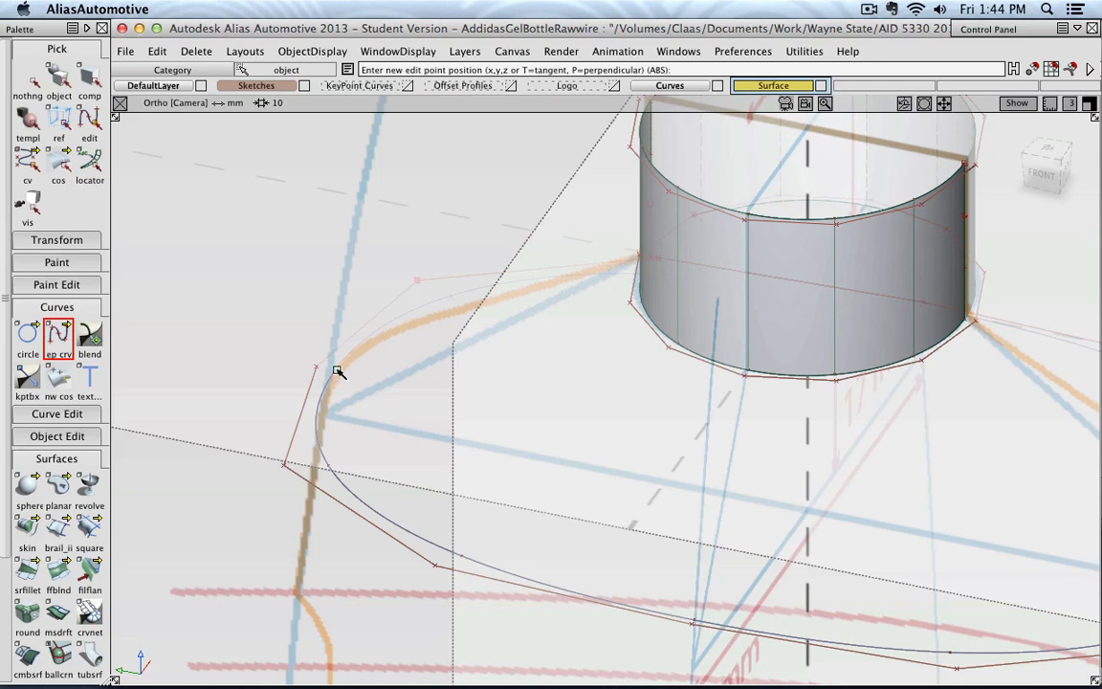
right_click_drag(364, 450, 944, 268, "alt+shift")
left_click(1035, 175)
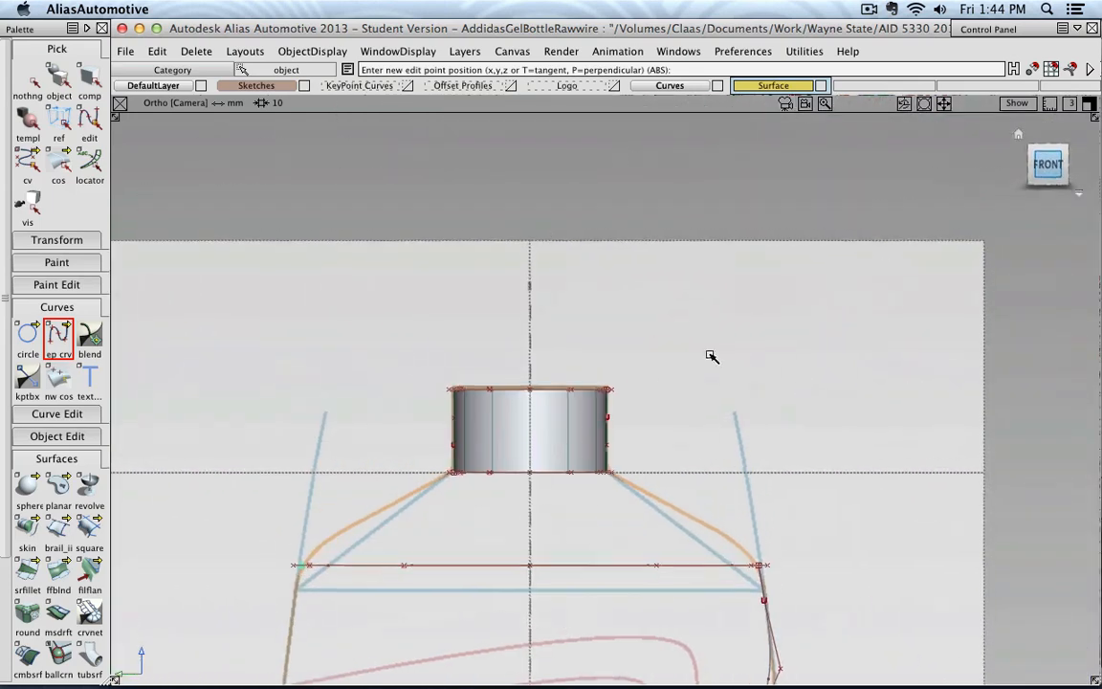
right_click_drag(710, 354, 617, 402, "alt+shift")
middle_click_drag(540, 593, 571, 290, "alt+shift")
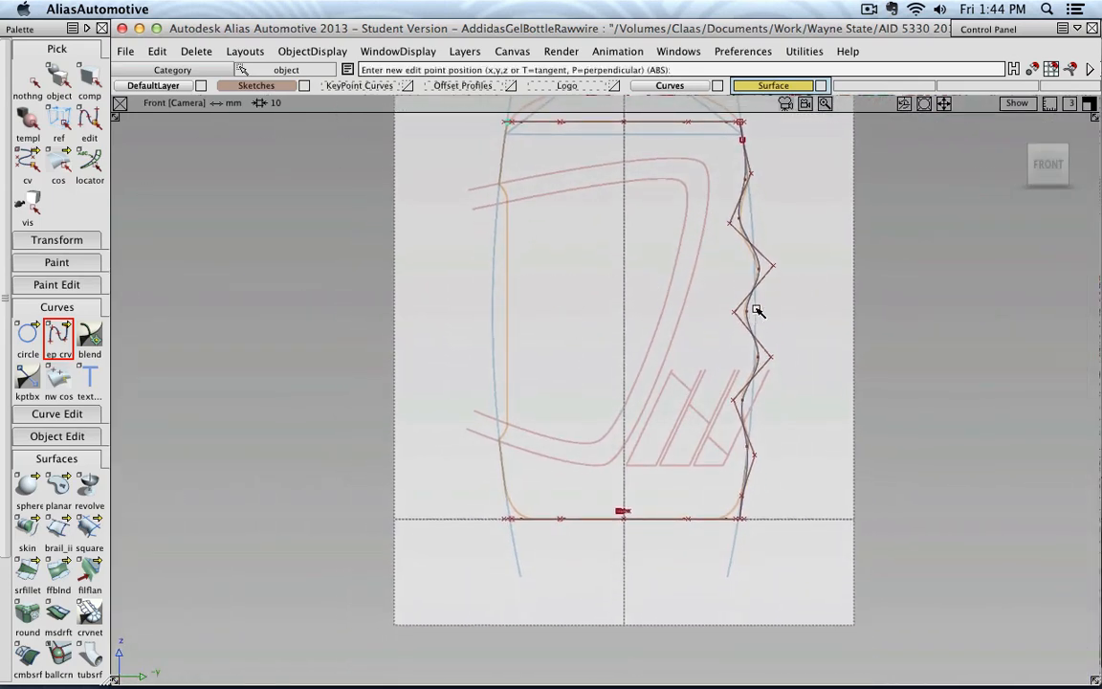
left_click(492, 310)
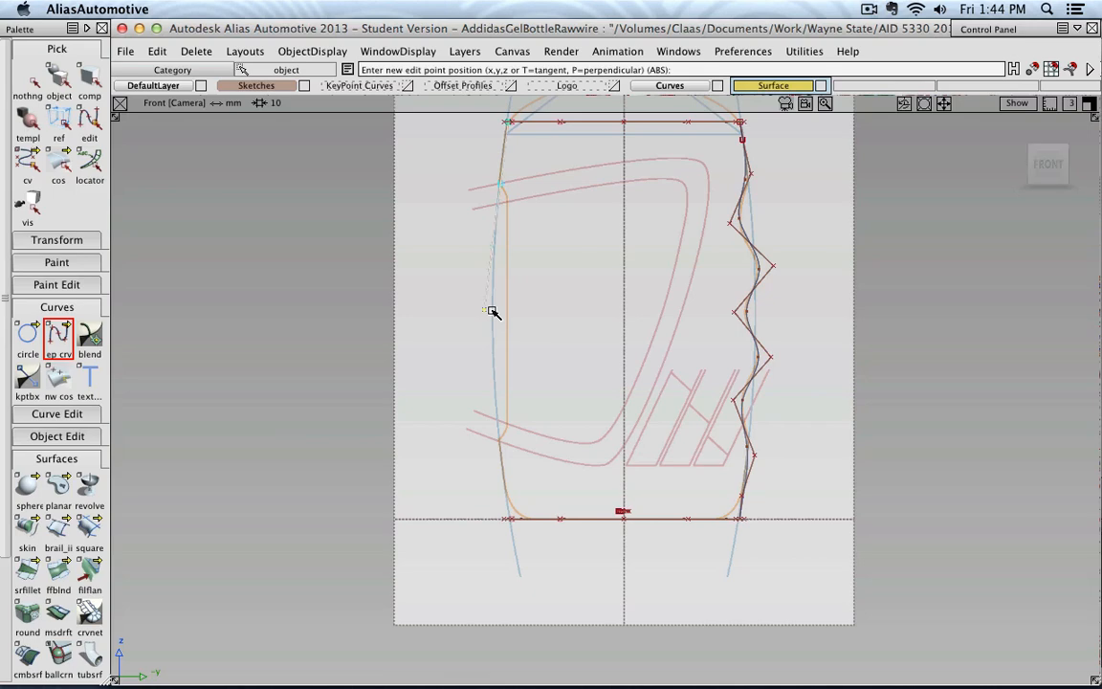
right_click_drag(505, 300, 476, 285, "alt+shift")
mouse_move(476, 285)
middle_mouse_down("alt+shift")
mouse_move(559, 431)
mouse_move(563, 468)
middle_mouse_up("alt+shift")
key("super+z")
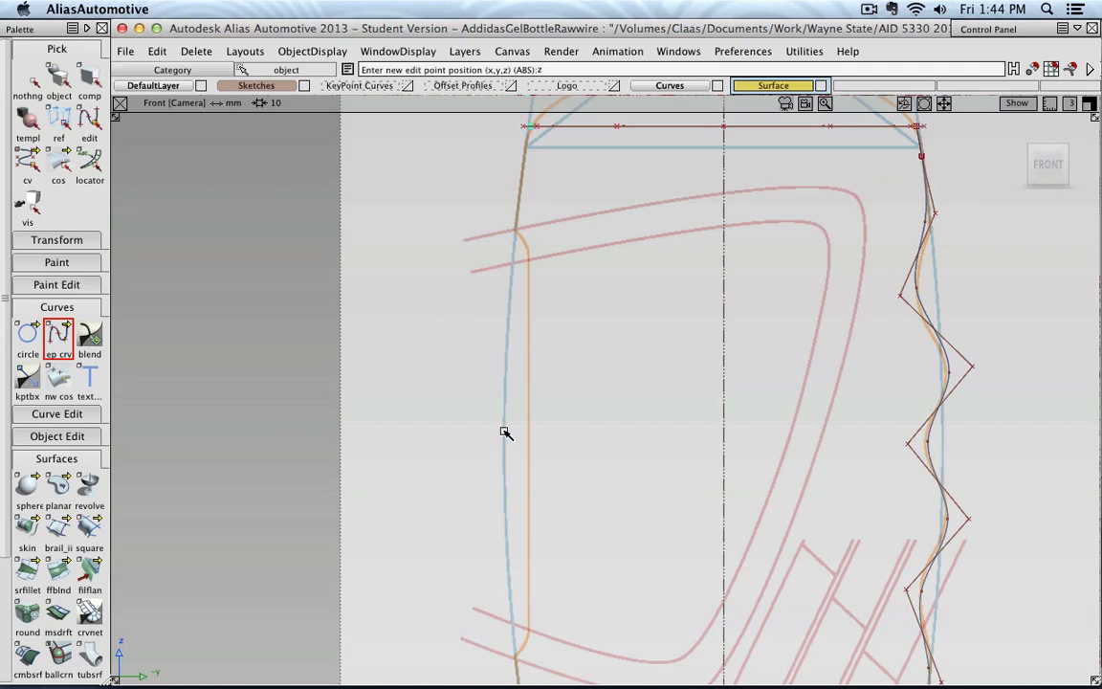
mouse_move(505, 434)
left_mouse_down()
mouse_move(542, 438)
mouse_move(490, 438)
left_mouse_up()
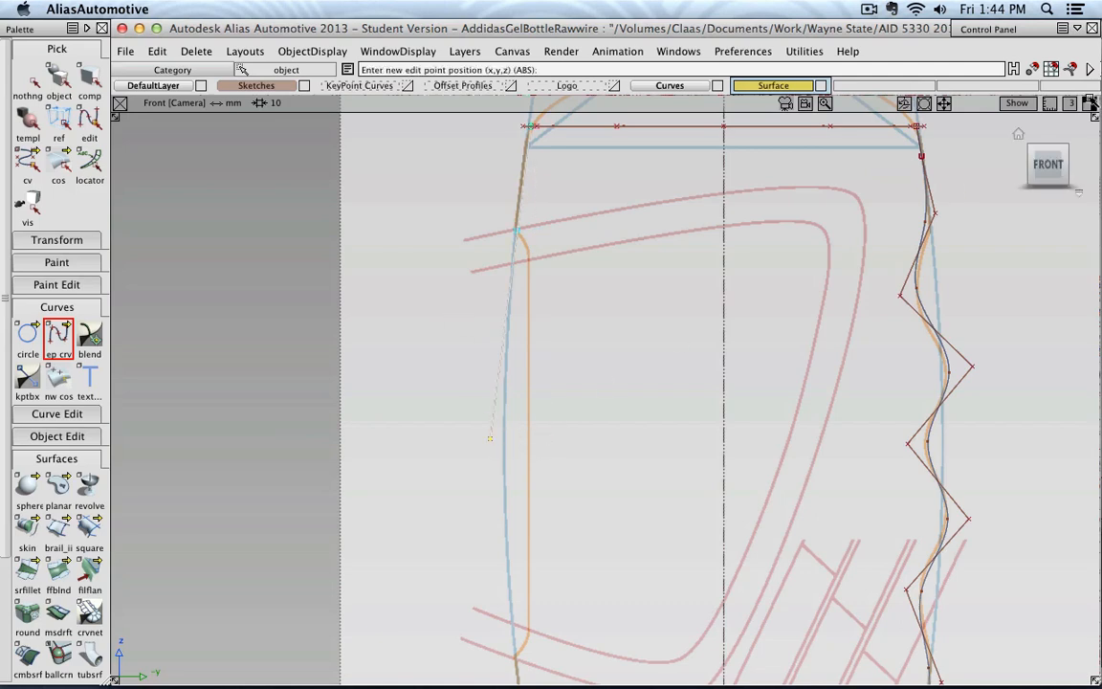
With grid snapping off, place the curve's second point at mid-height on the blue side line and its last point at the lower oval's end
left_click(1051, 70)
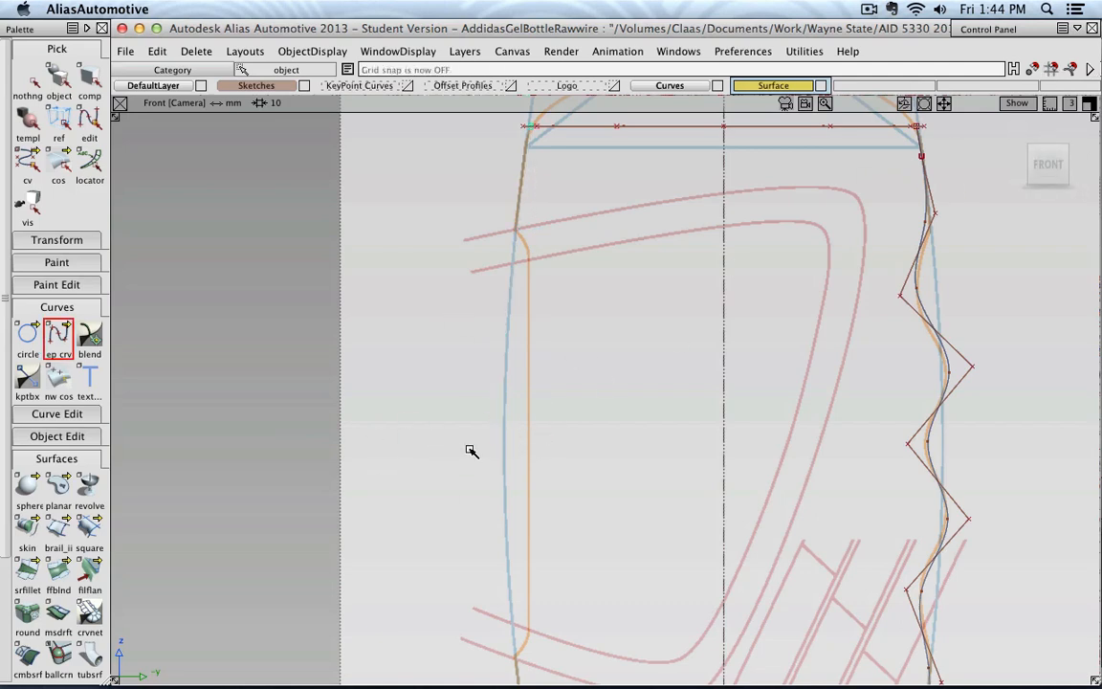
left_click_drag(504, 438, 503, 438)
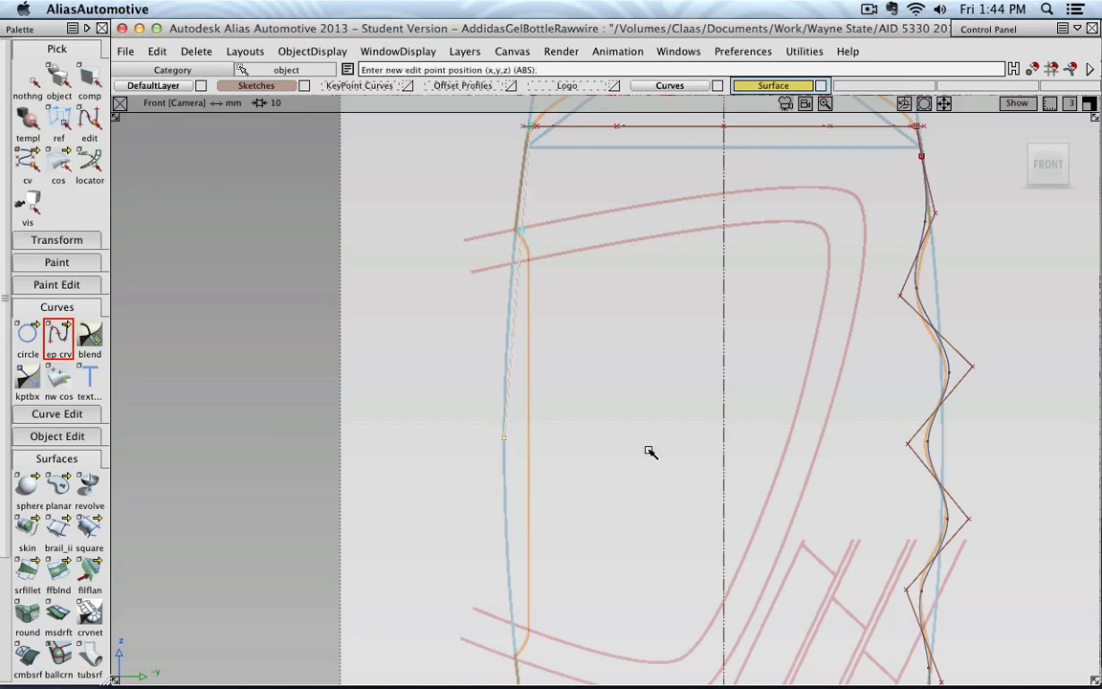
scroll(649, 450, "down", 5)
middle_click_drag(617, 550, 596, 402, "alt+shift")
left_click_drag(658, 345, 548, 469, "alt+shift")
scroll(537, 366, "up", 5)
middle_click_drag(458, 295, 597, 441, "alt+shift")
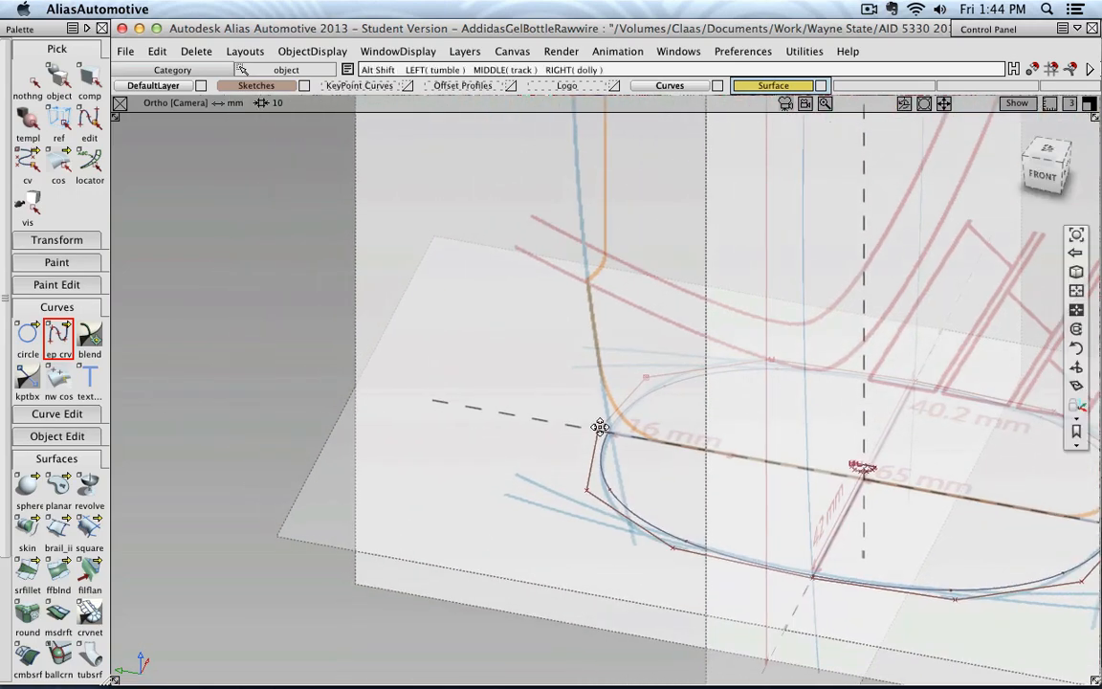
right_click_drag(608, 437, 762, 413, "alt+shift")
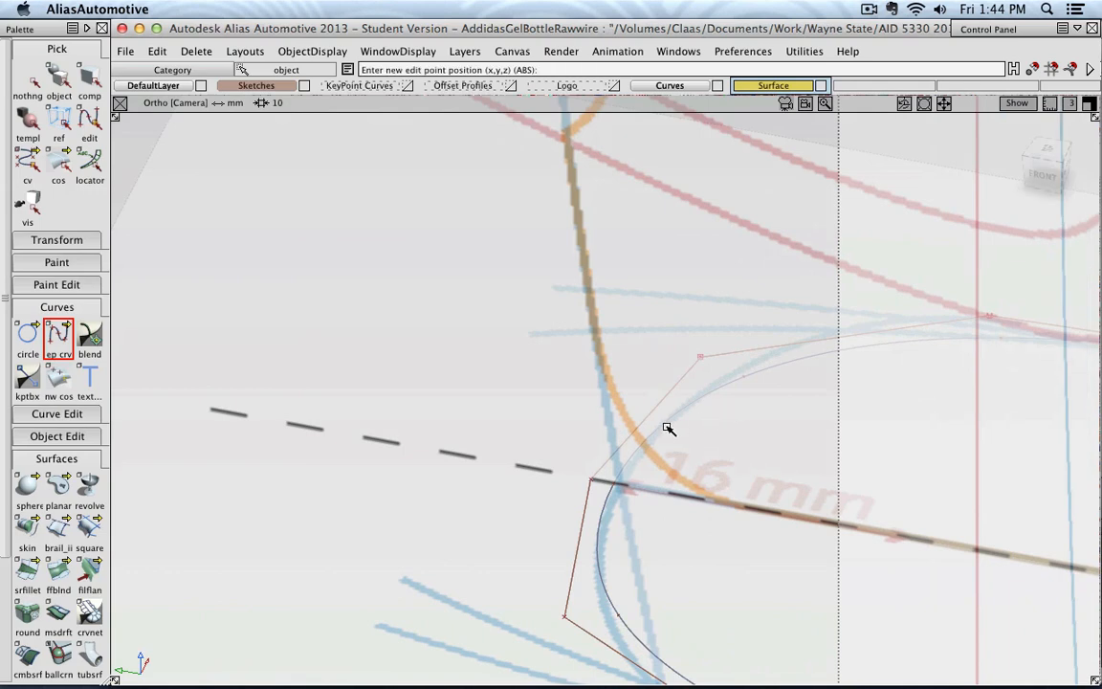
left_click(615, 484)
Return to the front view of the whole bottle and deselect the new side curve
right_click_drag(720, 479, 711, 363, "alt+shift")
left_click(1043, 176)
middle_click_drag(711, 363, 716, 245, "alt+shift")
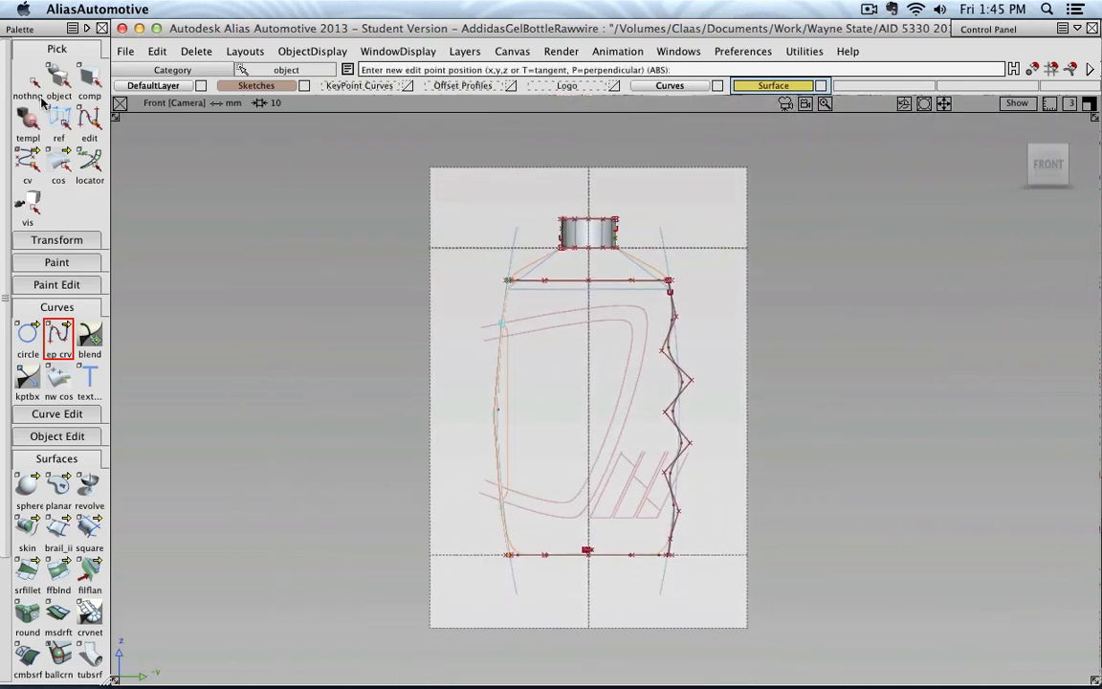
left_click(23, 75)
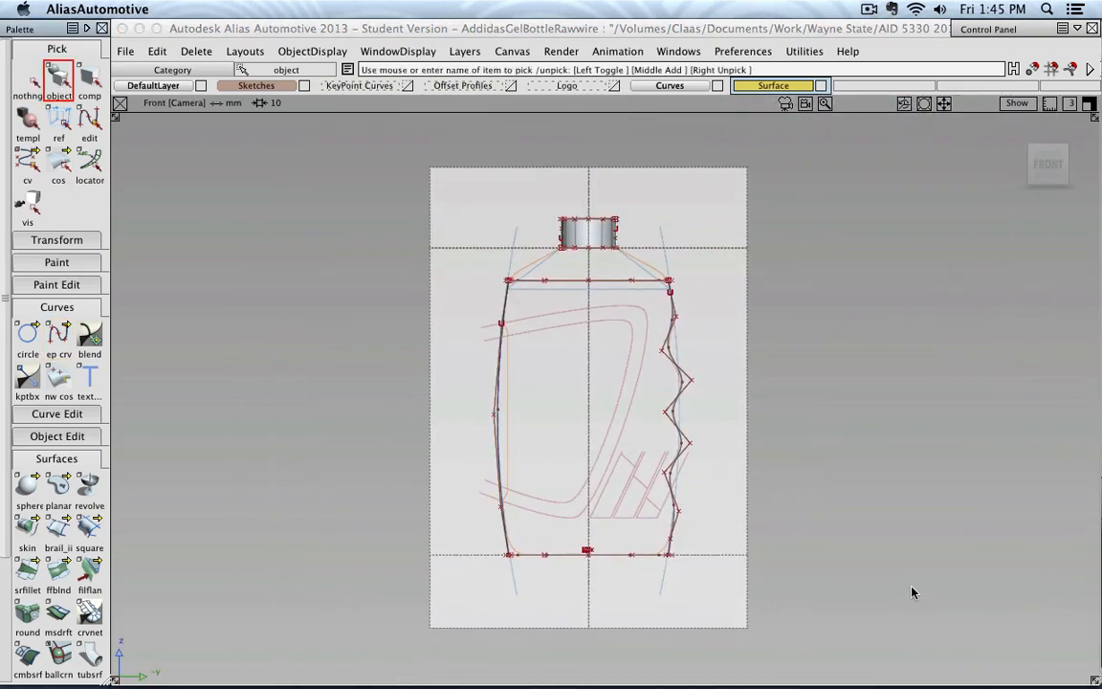
Pick the mid-height edit point of the smooth side curve for moving with the Move tool
right_click_drag(564, 376, 527, 390, "alt+shift")
middle_click_drag(527, 389, 535, 320, "alt+shift")
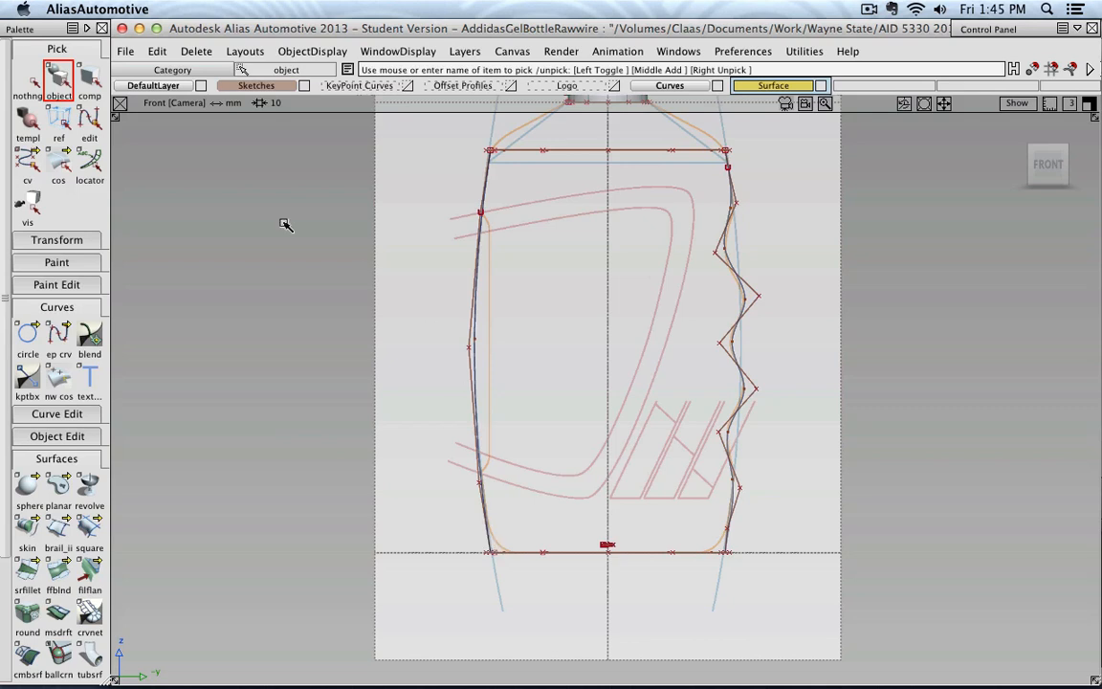
left_click(89, 119)
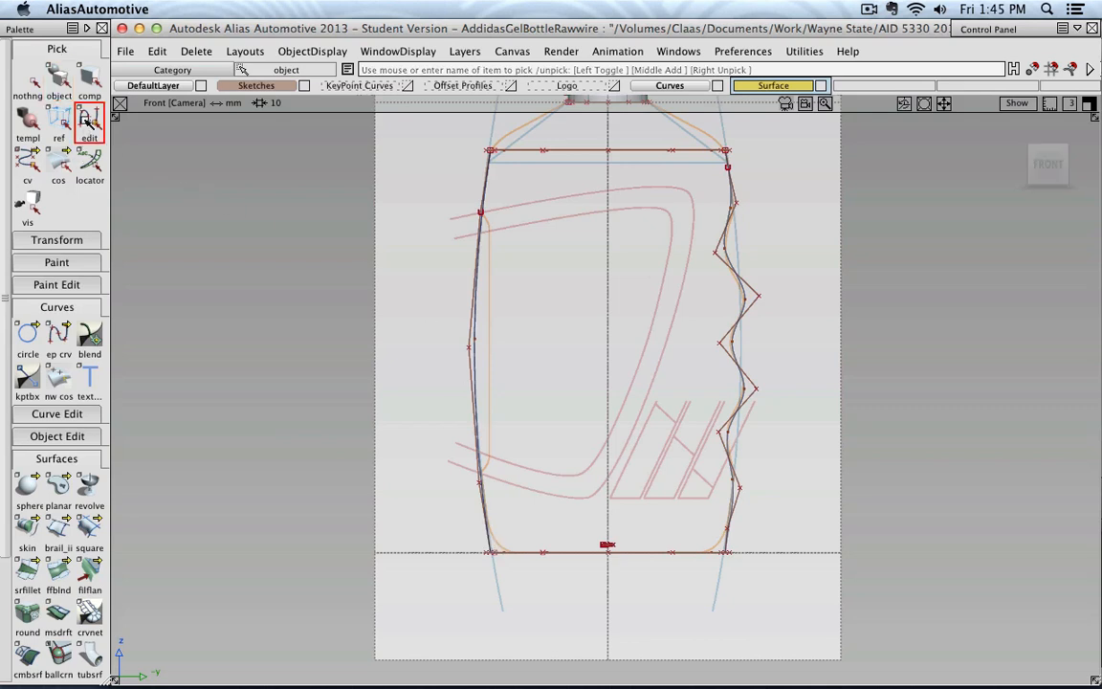
left_click(474, 343)
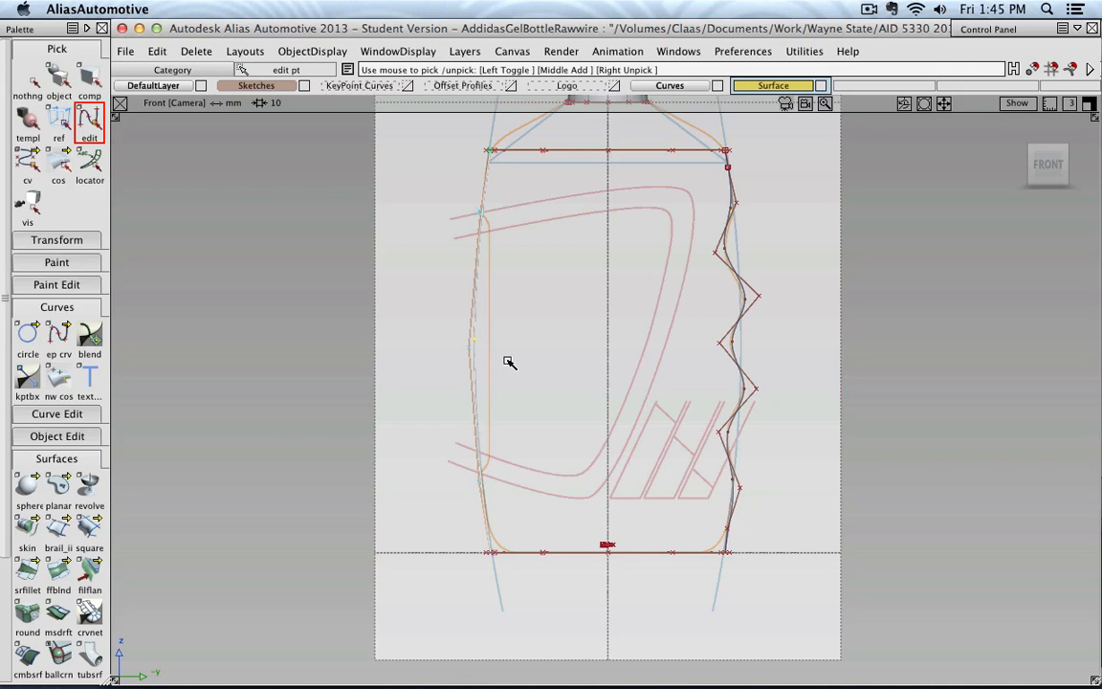
left_click(57, 240)
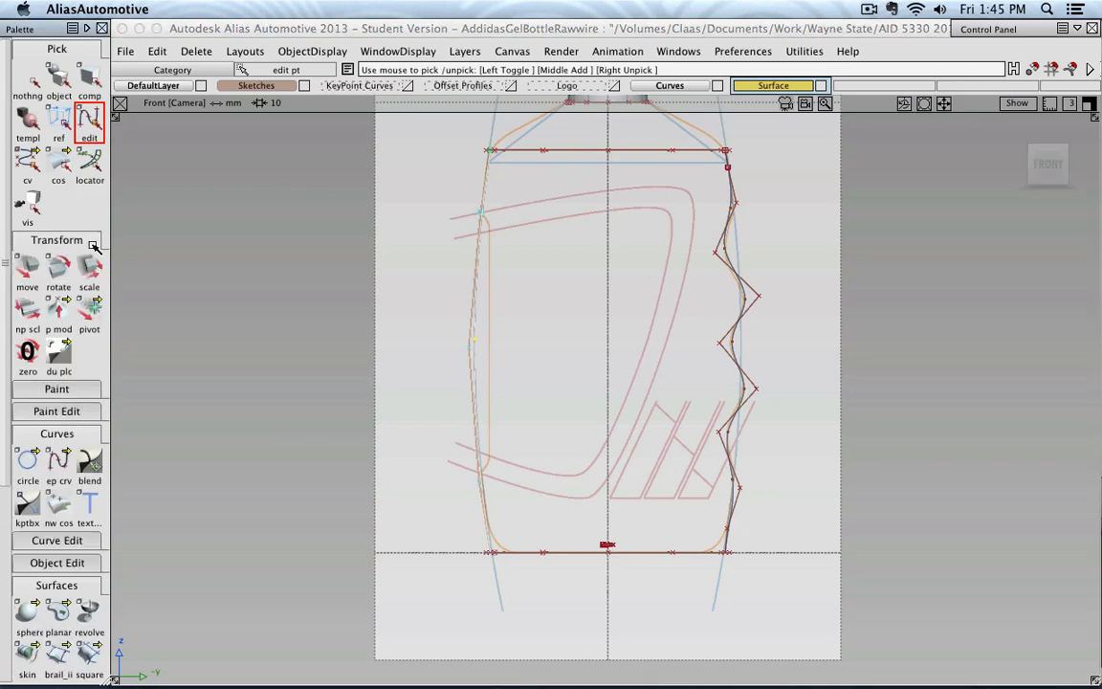
left_click(27, 268)
scroll(486, 308, "up", 1)
left_click_drag(509, 292, 543, 365, "shift+super")
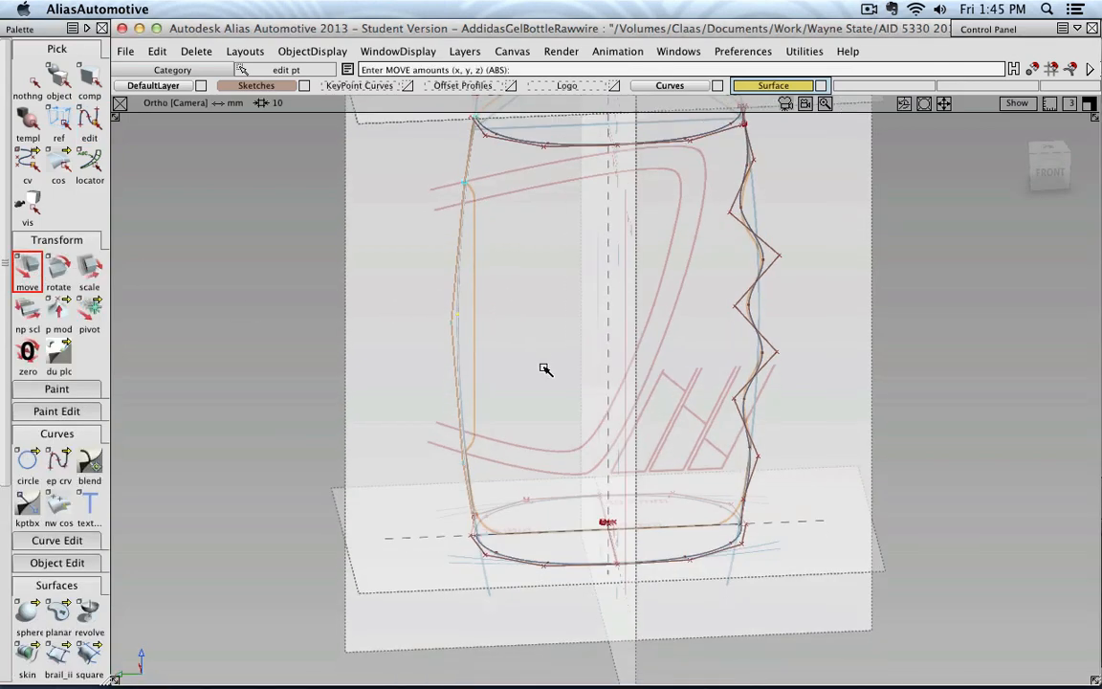
left_click(1049, 170)
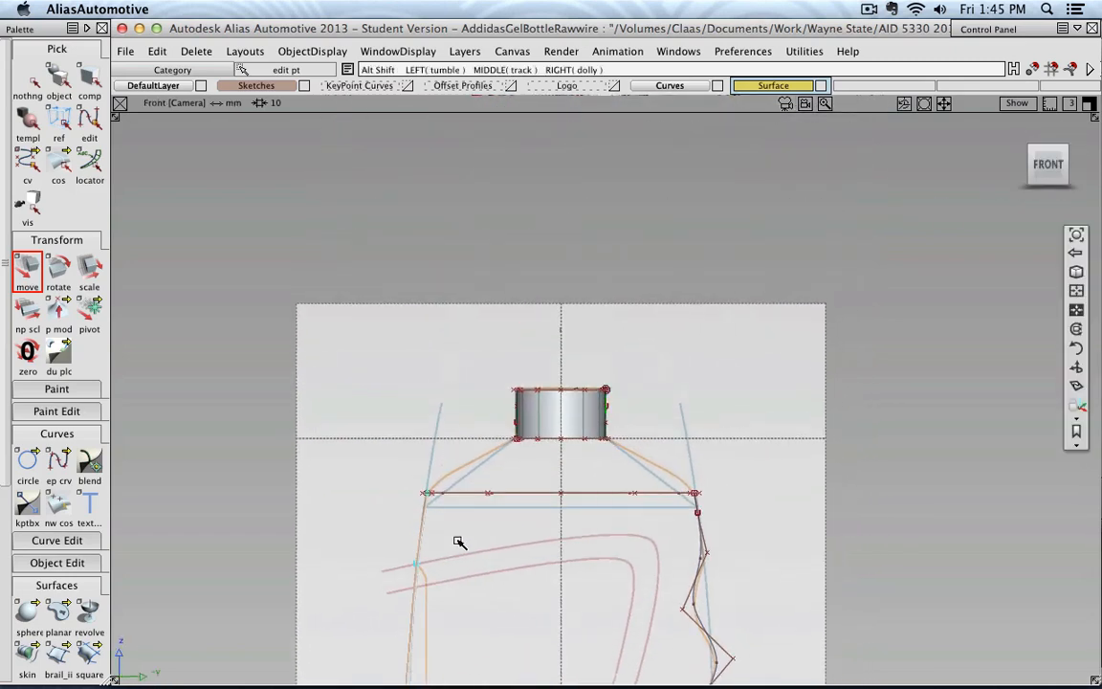
mouse_move(541, 389)
left_mouse_down()
mouse_move(522, 388)
mouse_move(522, 344)
mouse_move(575, 356)
mouse_move(629, 396)
mouse_move(544, 382)
mouse_move(476, 402)
mouse_move(490, 501)
mouse_move(479, 275)
mouse_move(495, 357)
mouse_move(517, 394)
mouse_move(533, 385)
mouse_move(509, 313)
mouse_move(460, 328)
mouse_move(462, 393)
mouse_move(418, 352)
mouse_move(457, 409)
mouse_move(534, 389)
left_mouse_up()
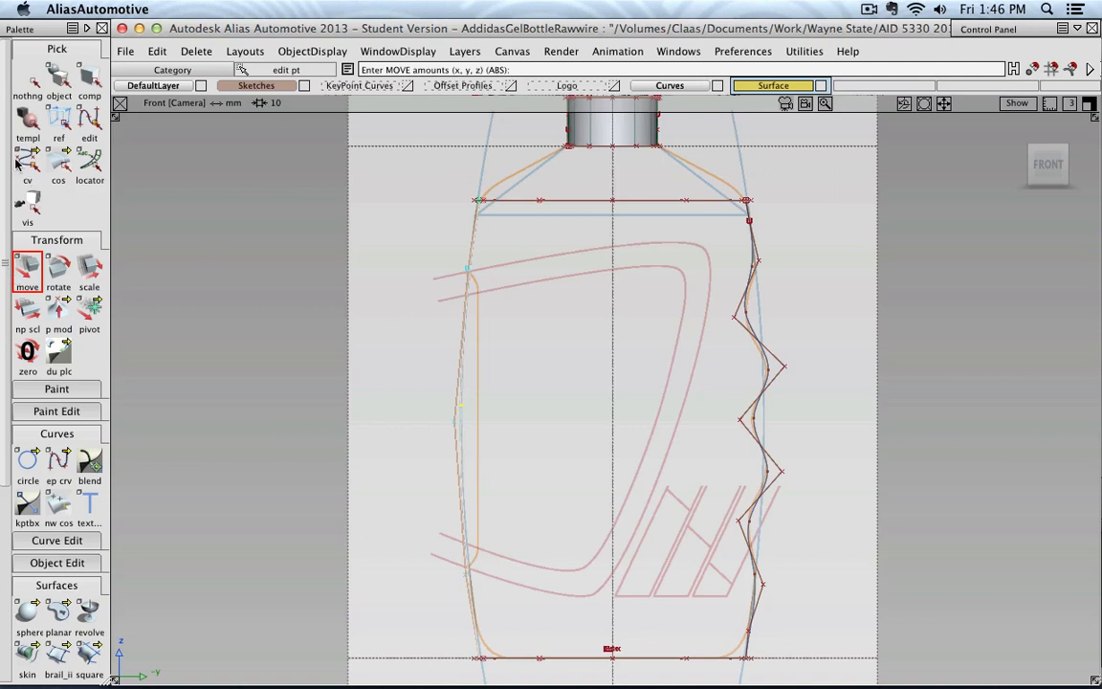
left_click(26, 256)
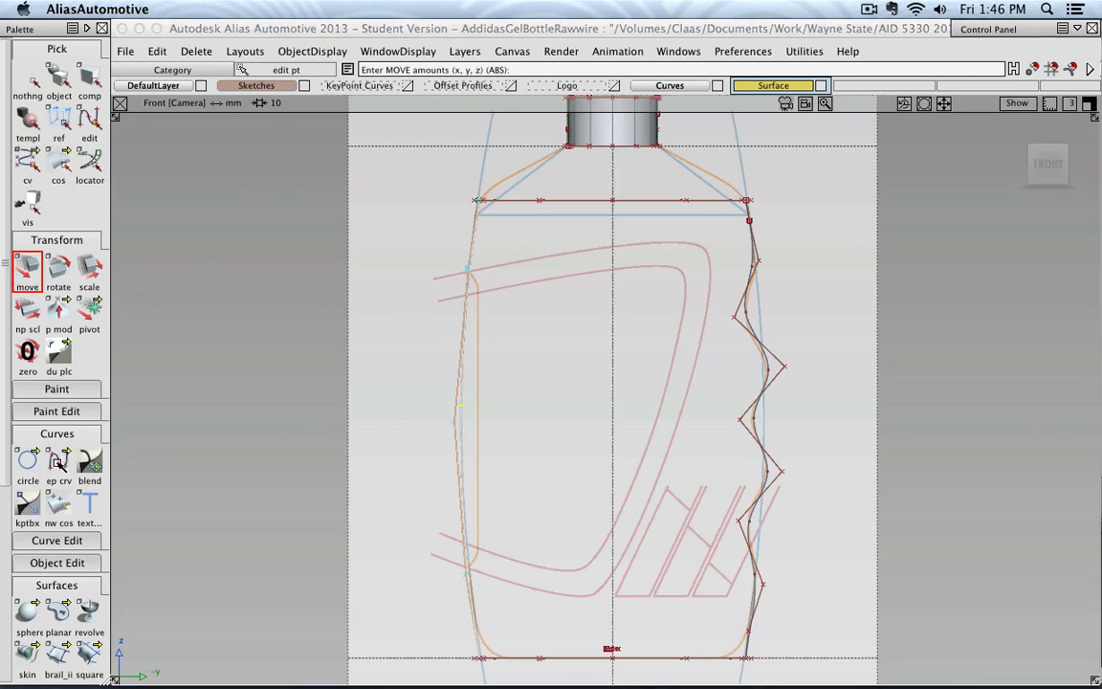
left_click_drag(58, 461, 96, 485)
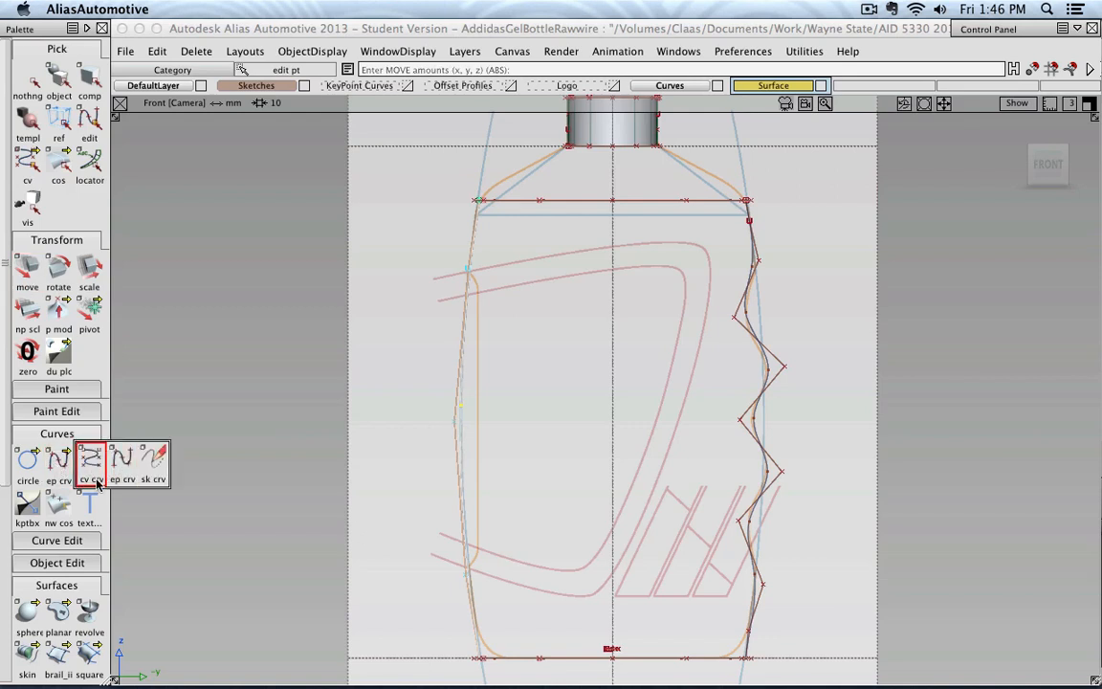
Clear the point selection and delete the smooth side curve opposite the wavy grip
left_click(30, 79)
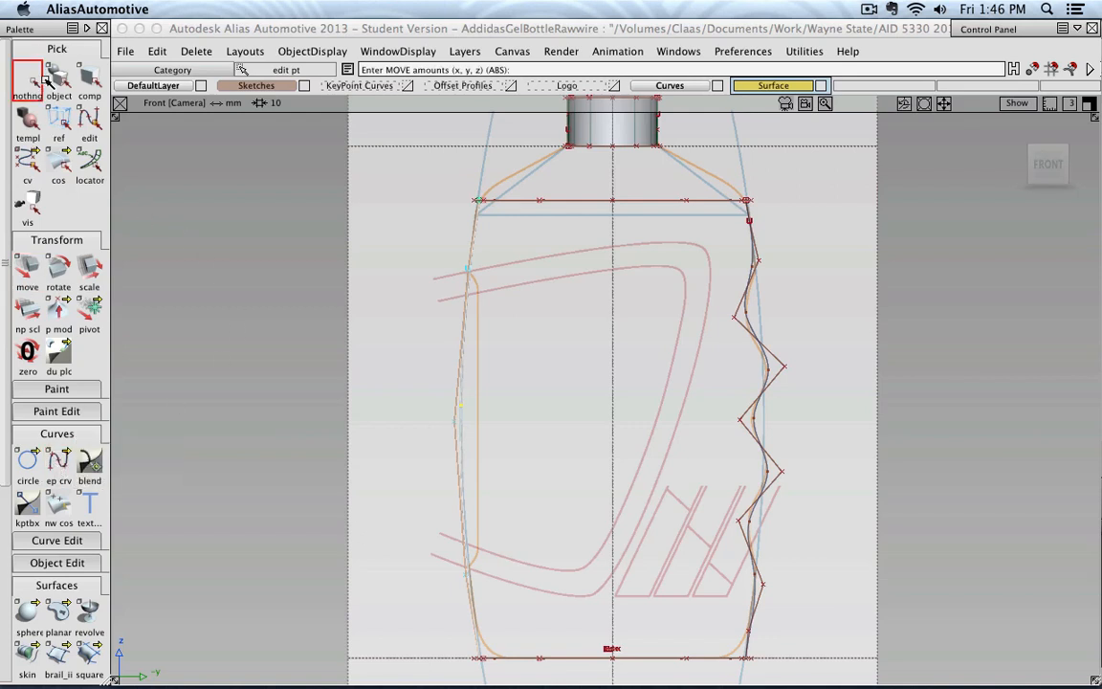
left_click(58, 80)
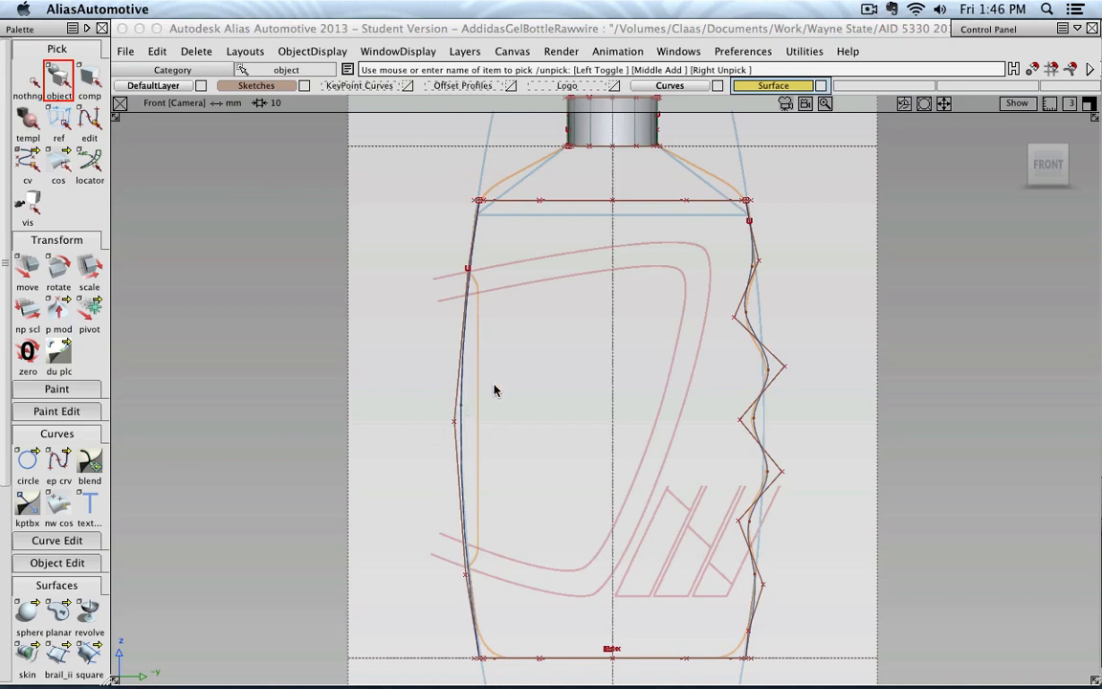
left_click(460, 424)
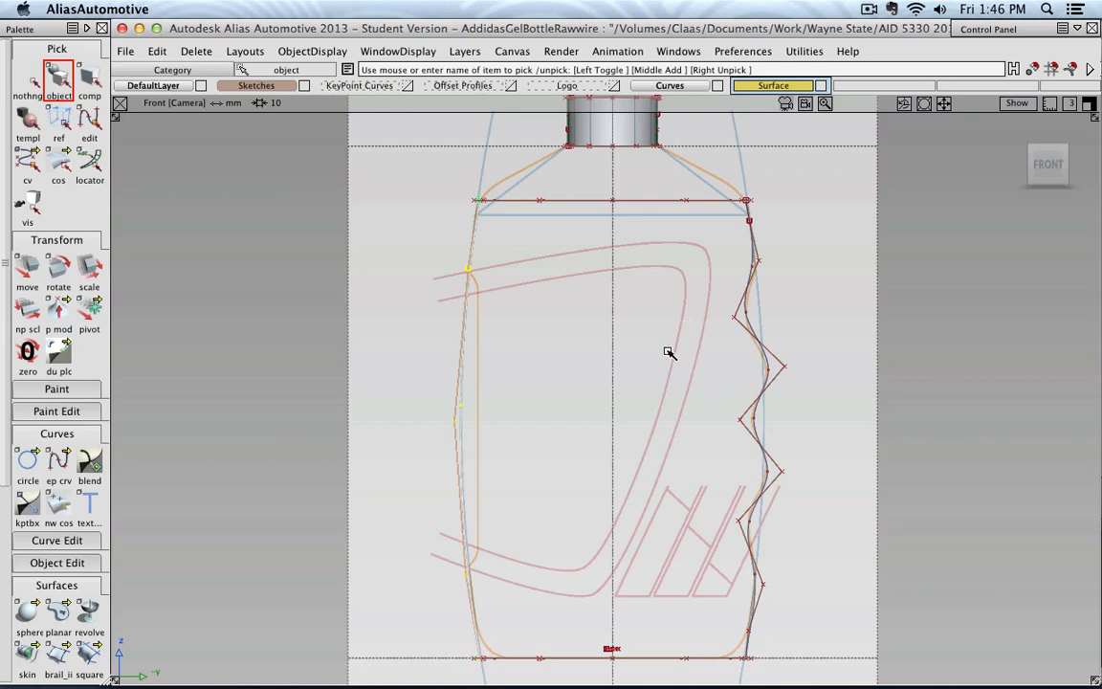
key("Delete")
left_click(472, 399)
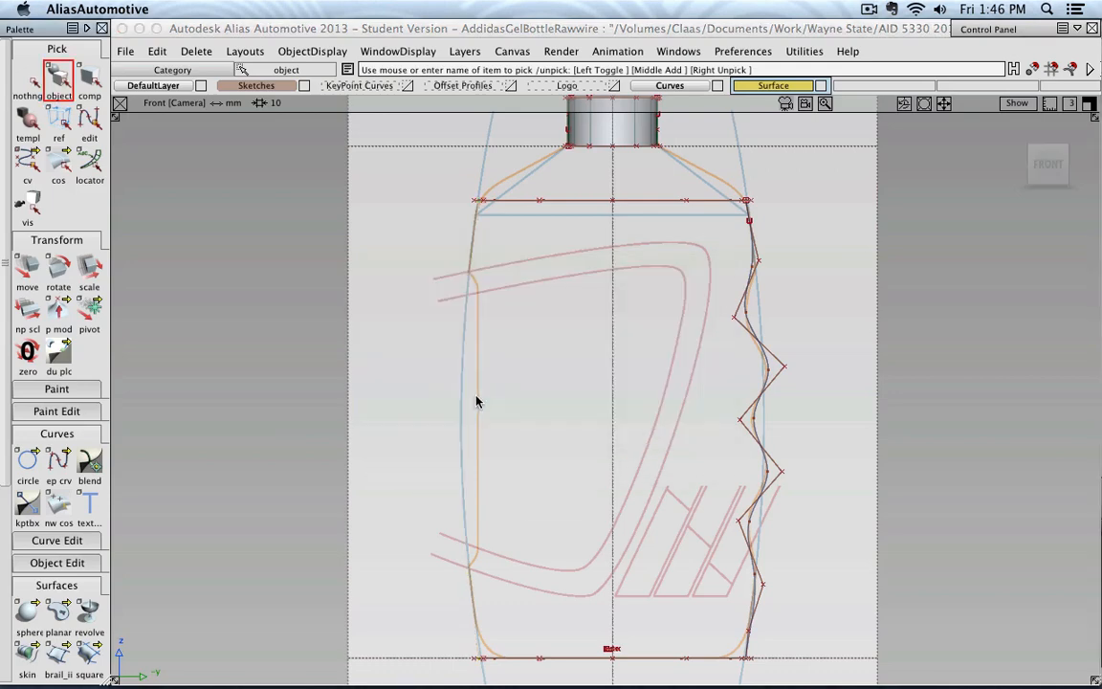
Turn off the Cv/Hull display of the wavy grip curve, then deselect the curve
middle_click_drag(554, 349, 410, 342, "alt+shift")
right_click_drag(575, 353, 545, 262, "alt+shift")
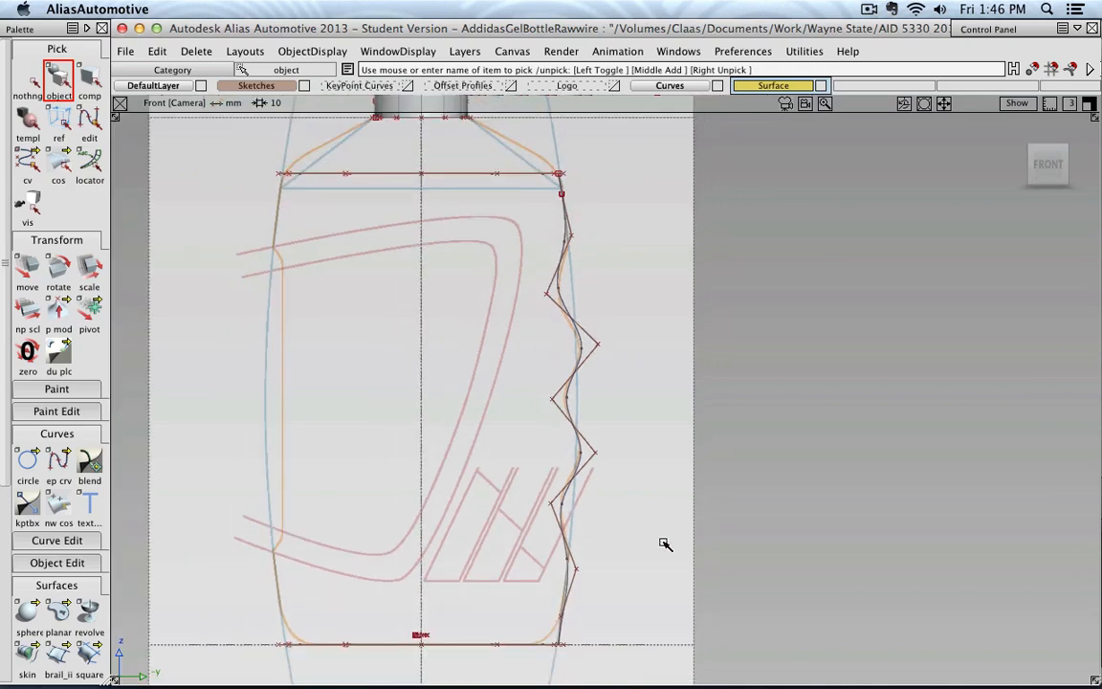
left_click(561, 293)
left_click(1035, 31)
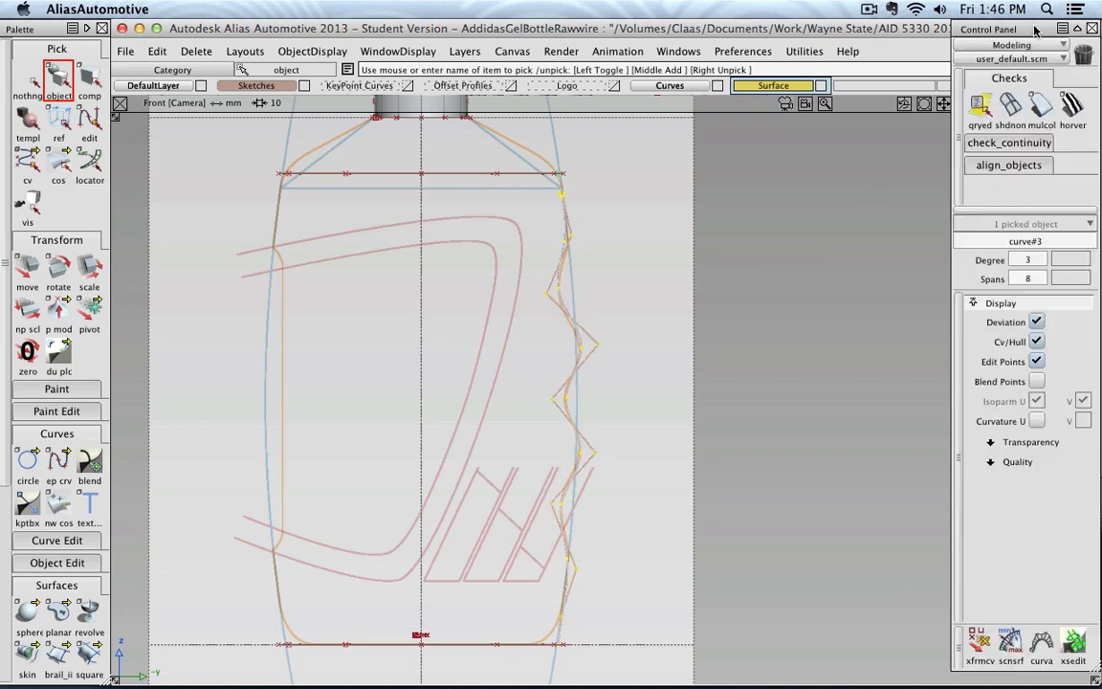
left_click(1037, 343)
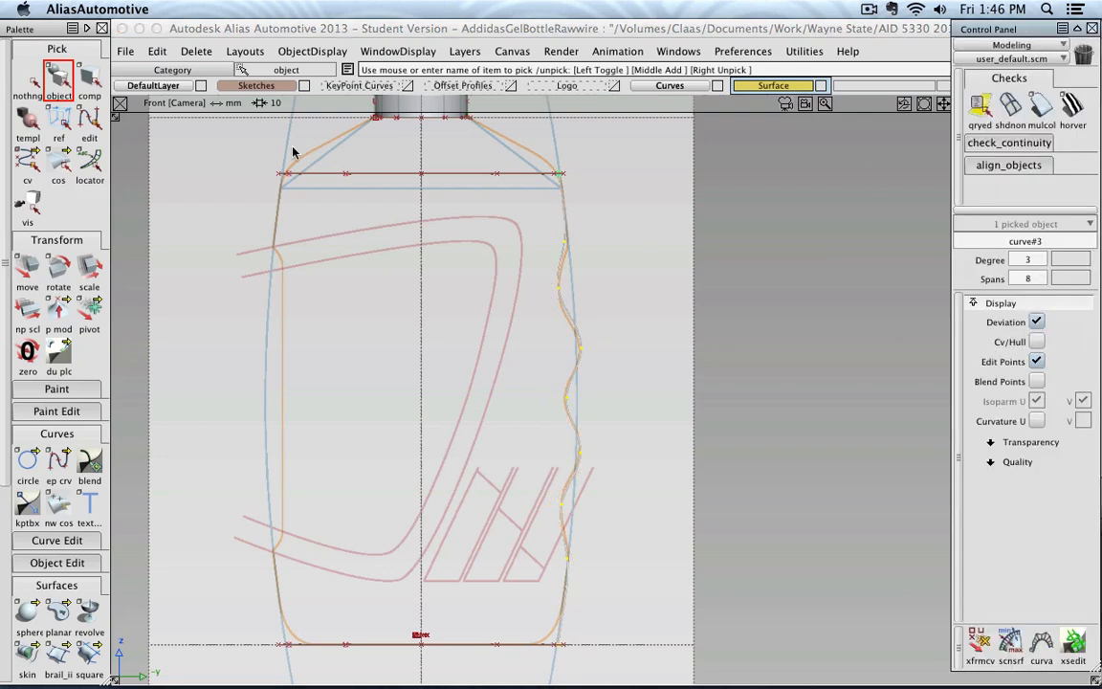
left_click(57, 83)
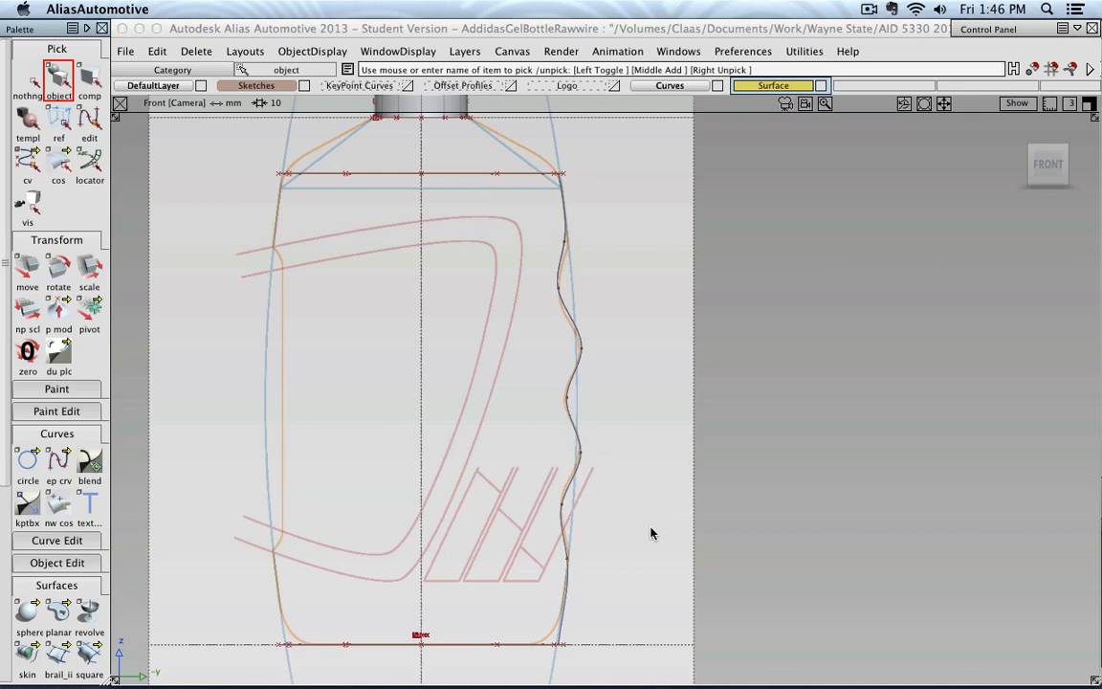
Make the existing wavy grip curve invisible from the front view
left_click_drag(651, 529, 630, 598, "alt+shift")
right_click_drag(631, 598, 668, 421, "alt+shift")
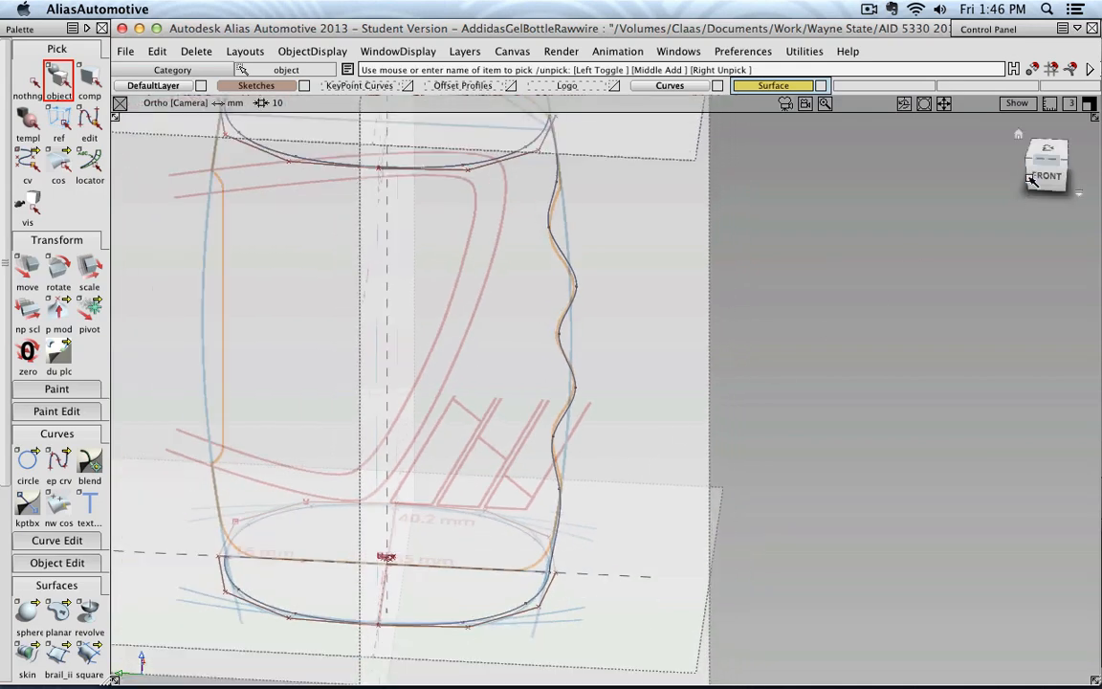
left_click(1039, 176)
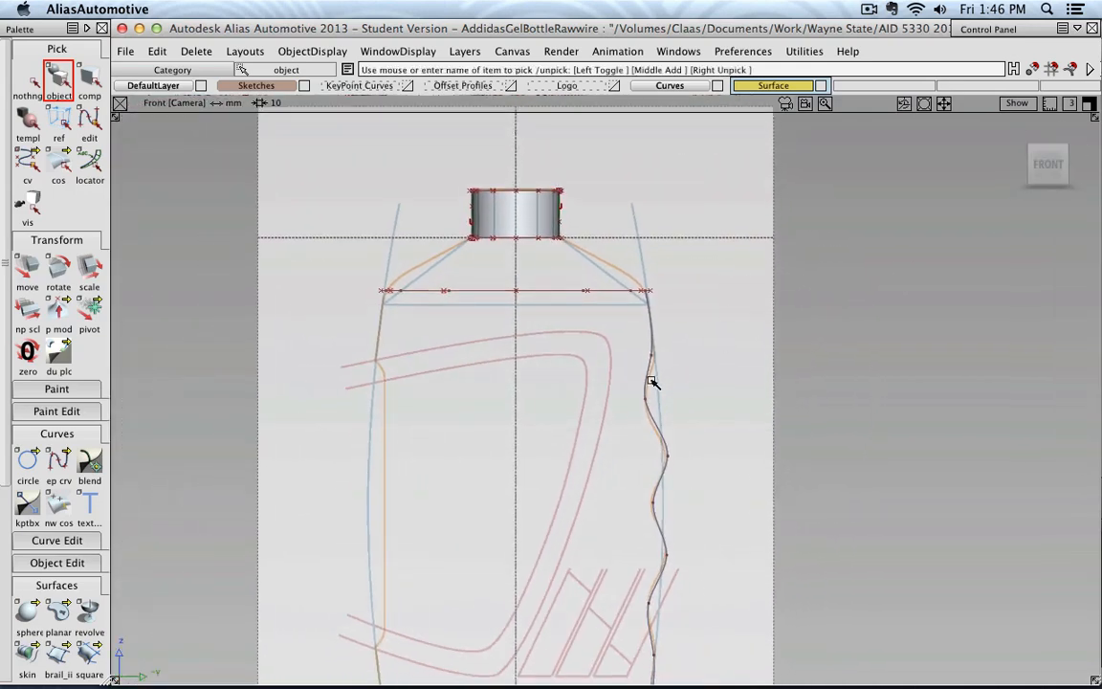
left_click(311, 51)
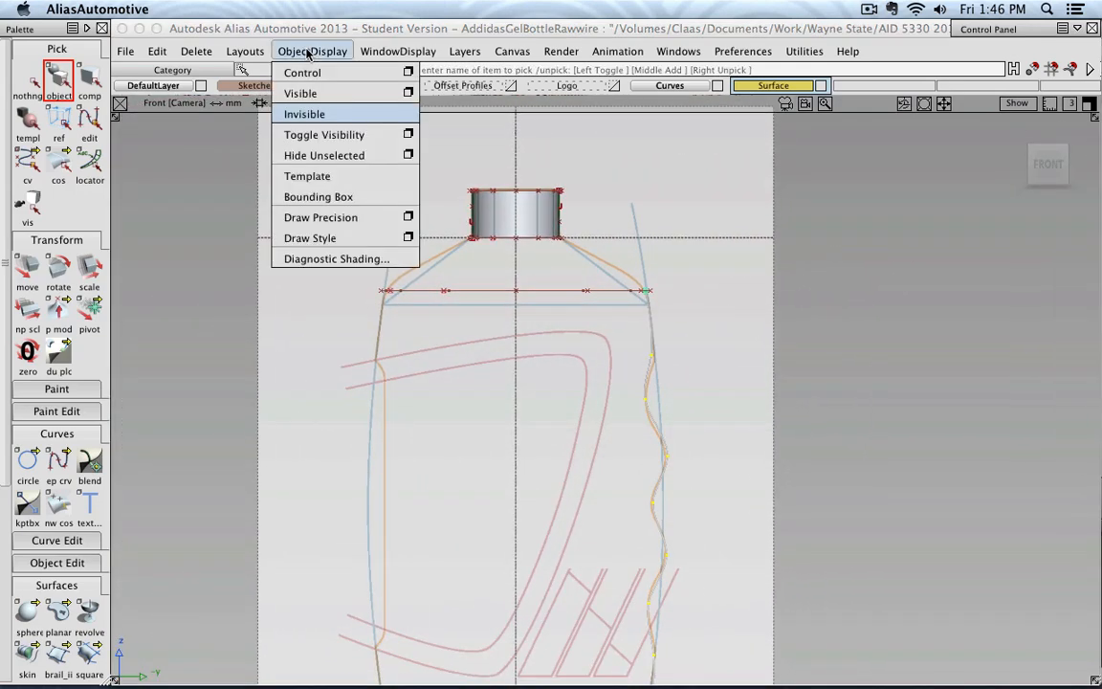
left_click(315, 116)
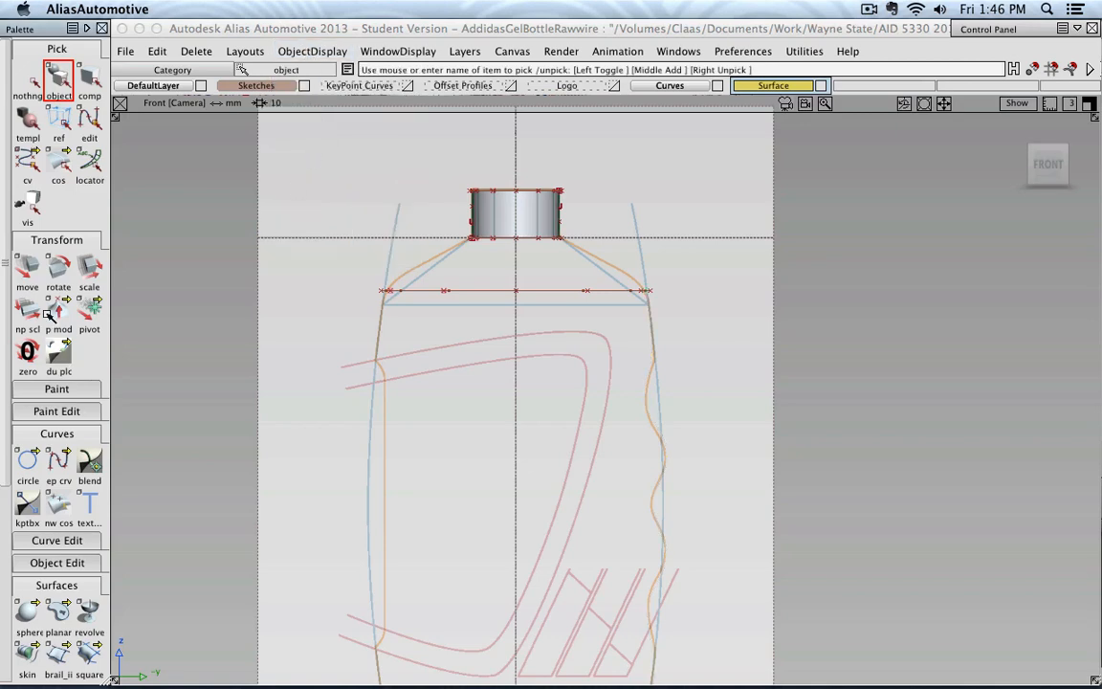
Start a new edit point curve at the upper oval's end point on the wavy grip side, and return to the front view
left_click(61, 467)
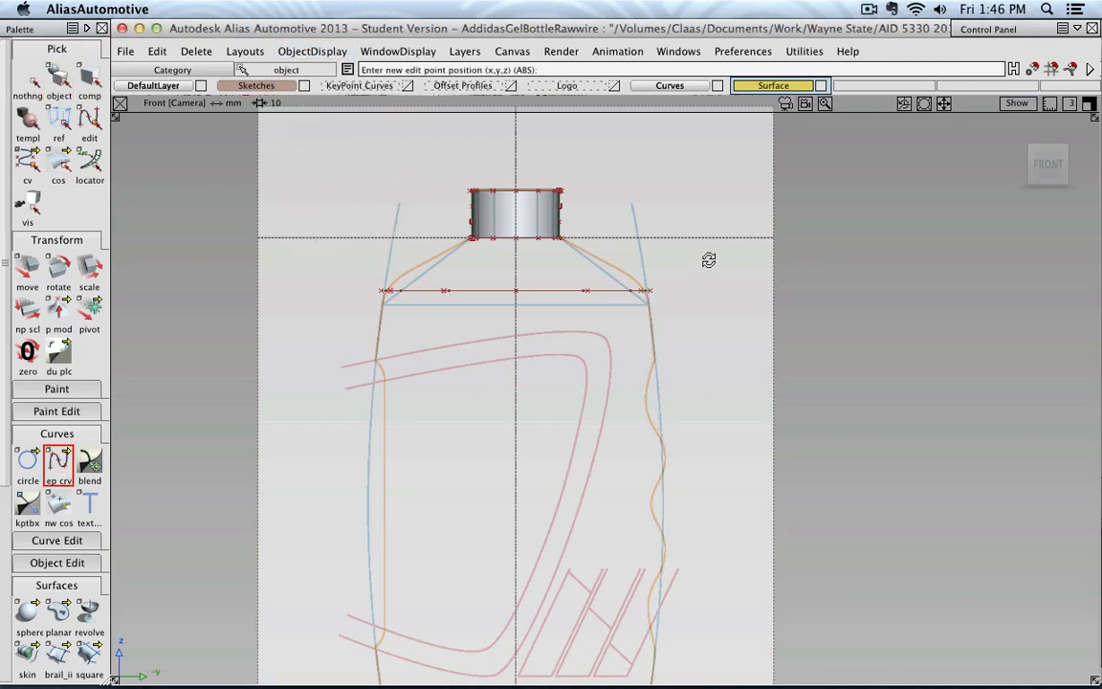
left_click_drag(706, 255, 656, 342, "alt+shift")
right_click_drag(656, 341, 660, 196, "alt+shift")
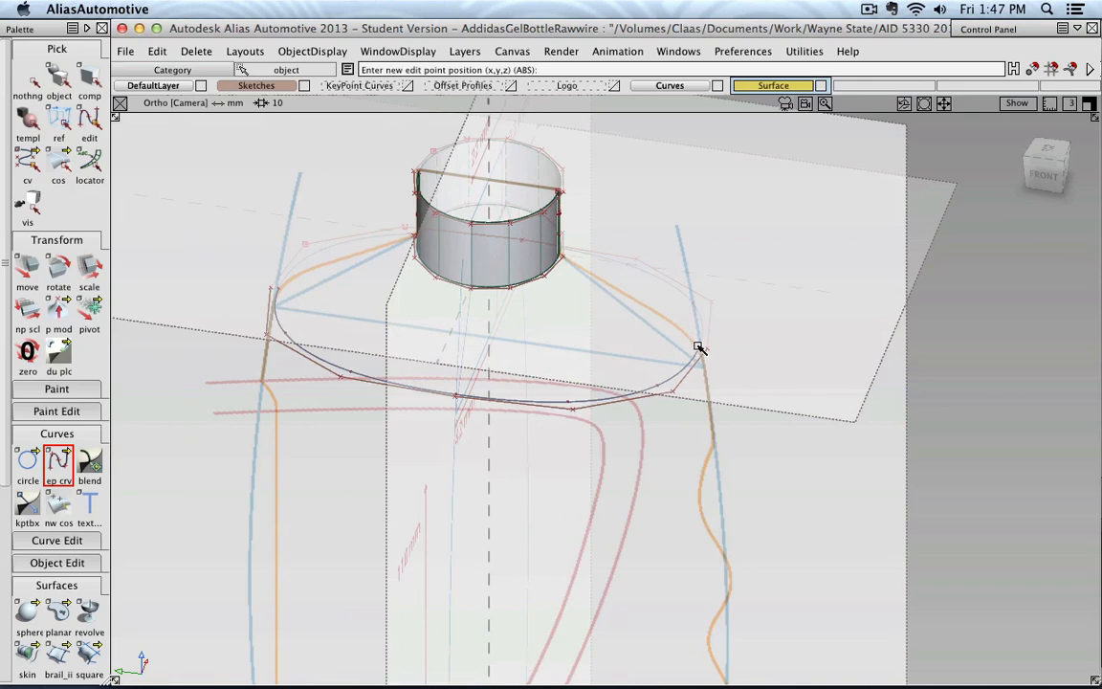
left_click(699, 349)
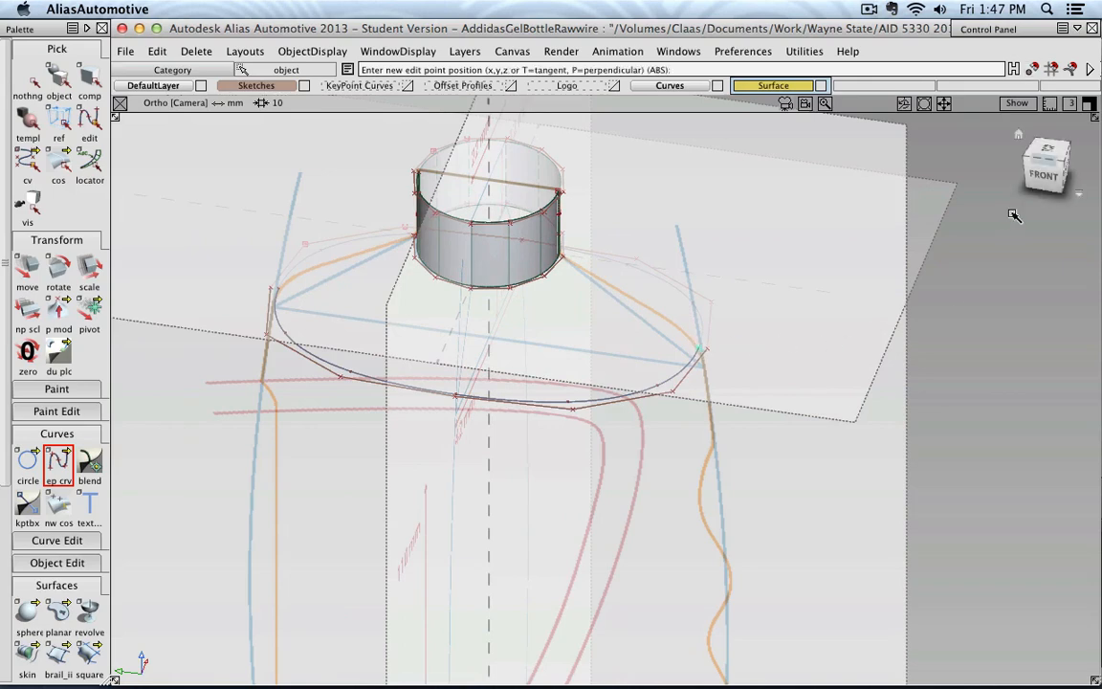
left_click(1045, 176)
right_click_drag(915, 320, 831, 454, "alt+shift")
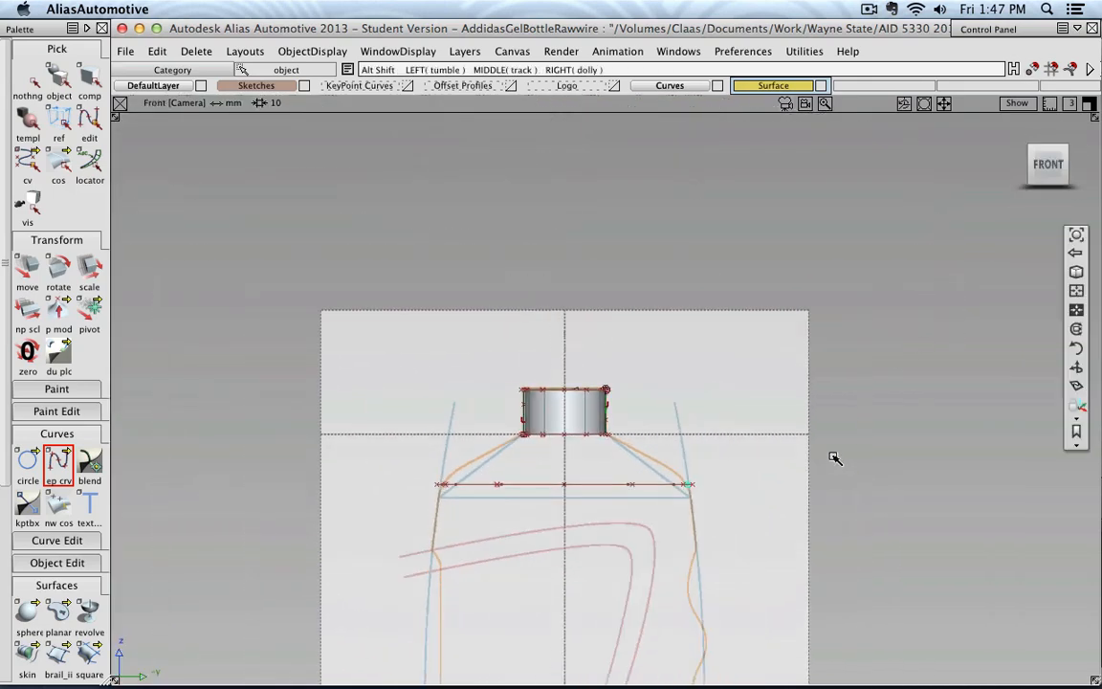
Place edit points along the orange wavy grip line at the start of the wave and at each successive valley and crest
middle_click_drag(831, 454, 732, 208, "alt+shift")
right_click_drag(732, 208, 686, 250, "alt+shift")
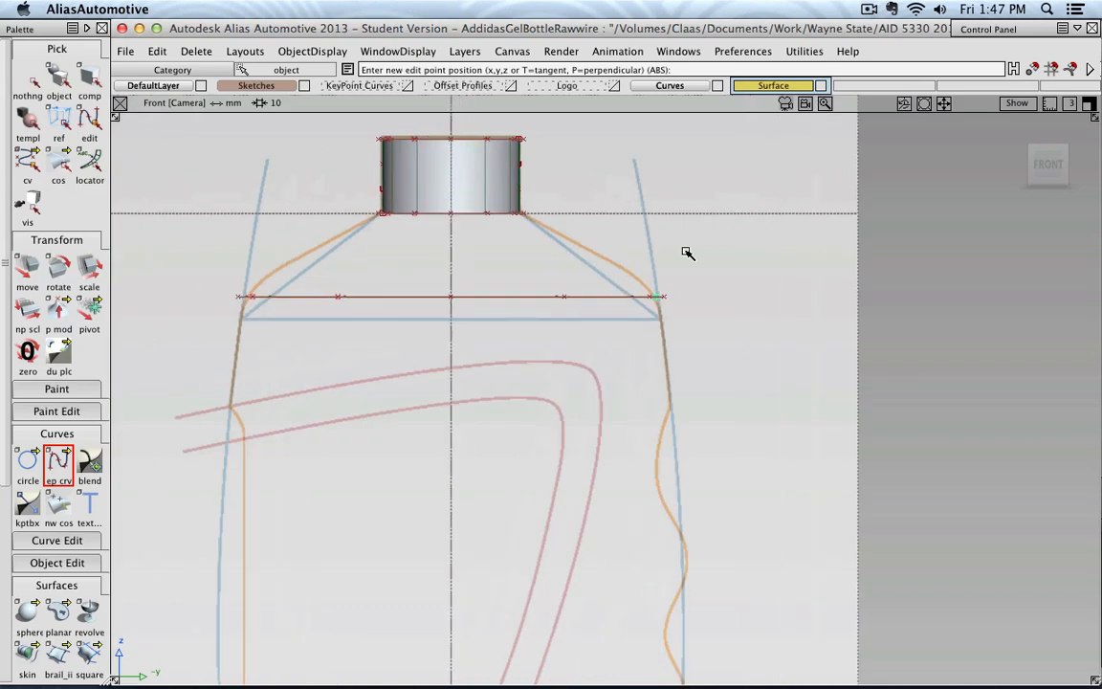
left_click(672, 402)
left_click(655, 471)
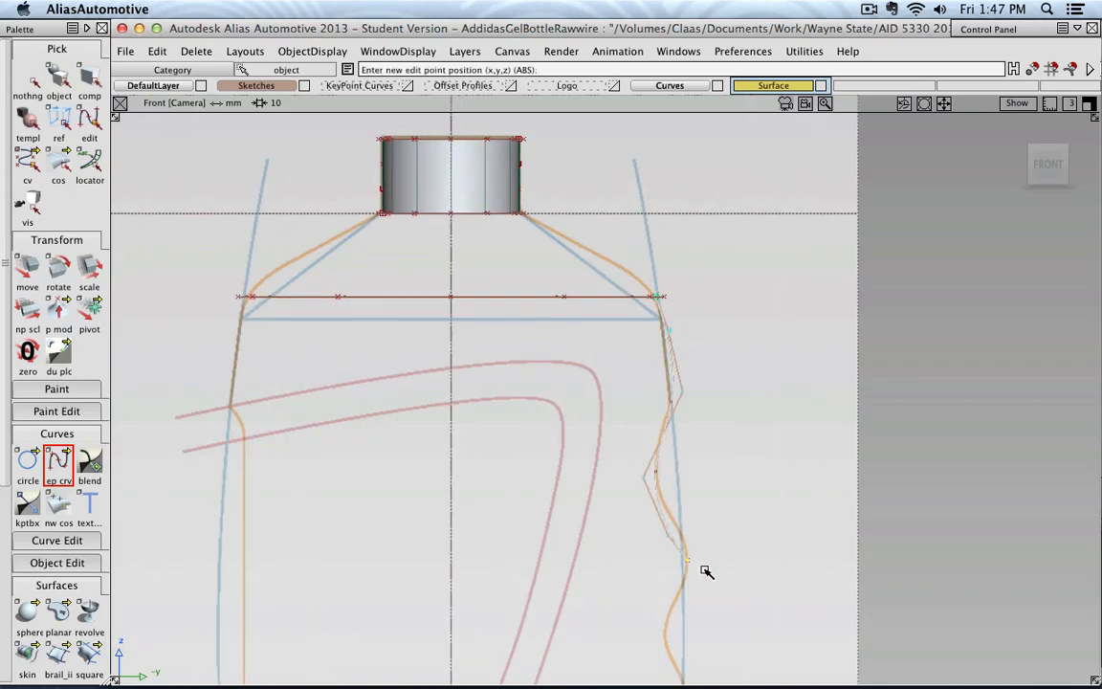
middle_click_drag(703, 571, 679, 315, "alt+shift")
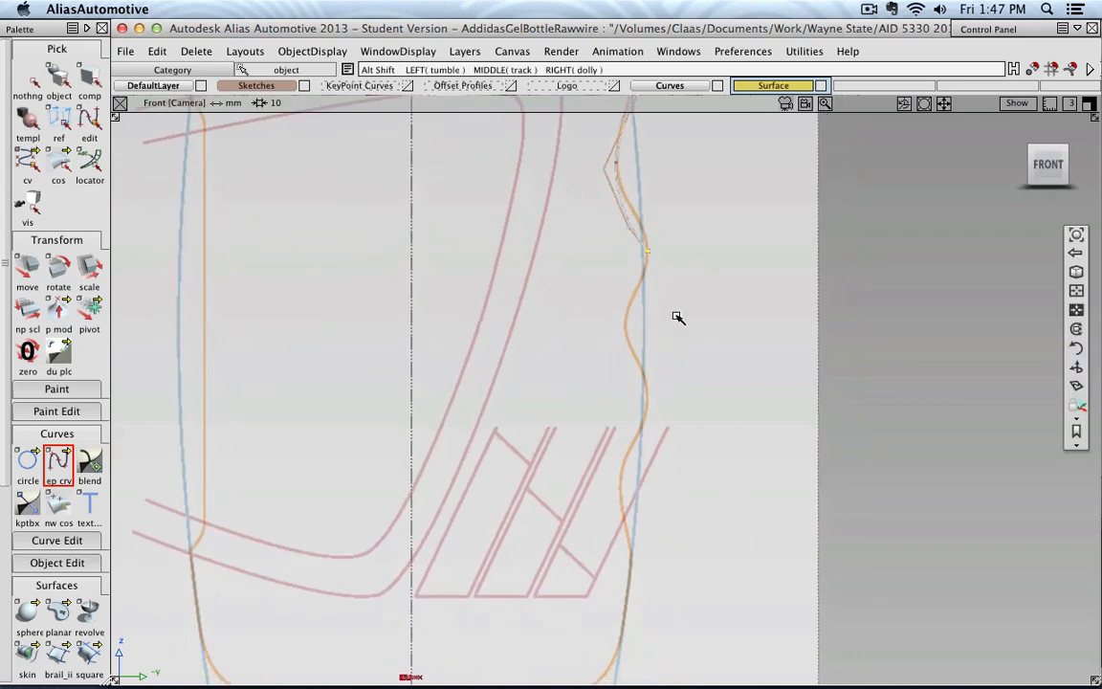
left_click(625, 327)
left_click(645, 402)
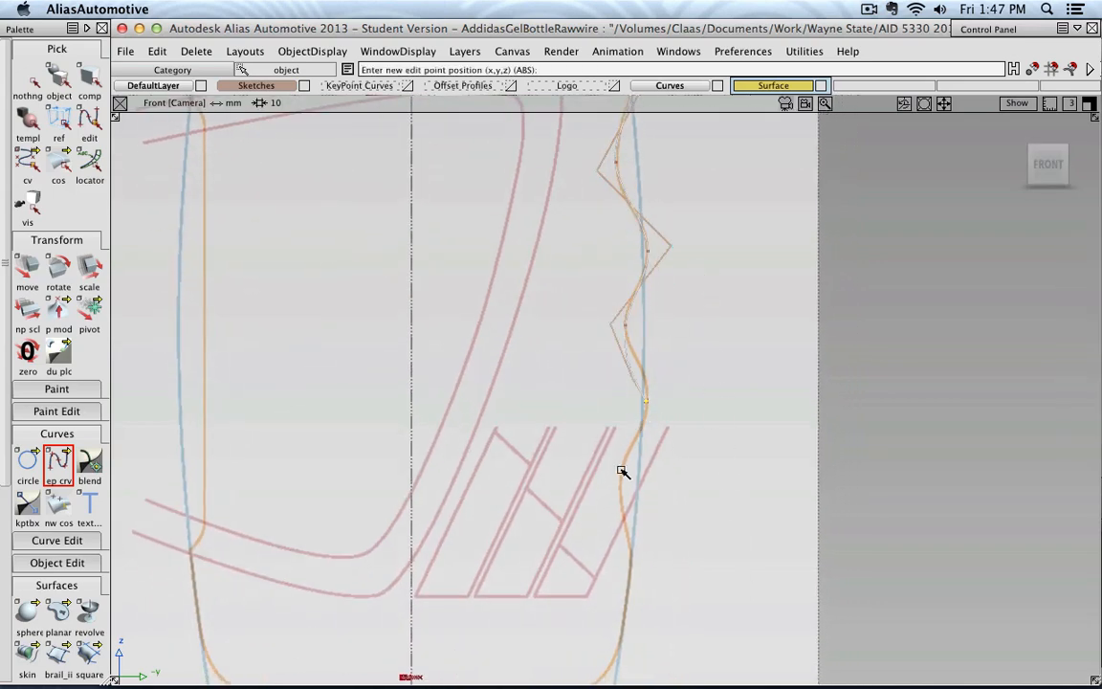
left_click(620, 485)
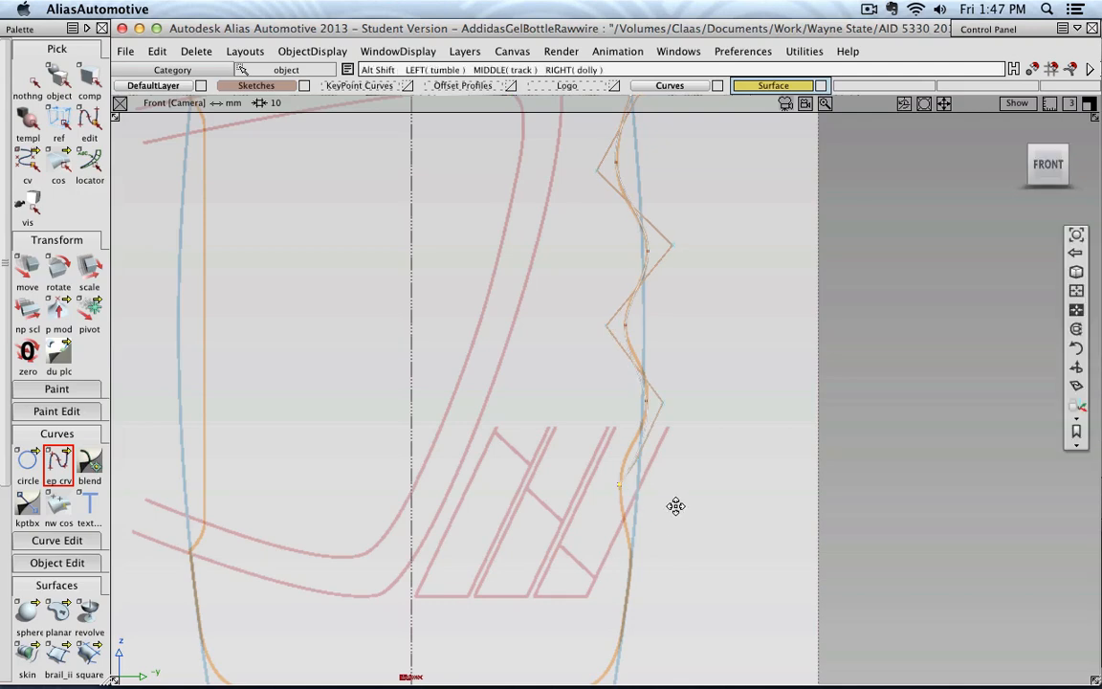
Add an edit point where the wave rejoins the side line near the base, and snap the last point to the lower oval's end
middle_click_drag(677, 507, 672, 312, "alt+shift")
scroll(663, 360, "up", 3)
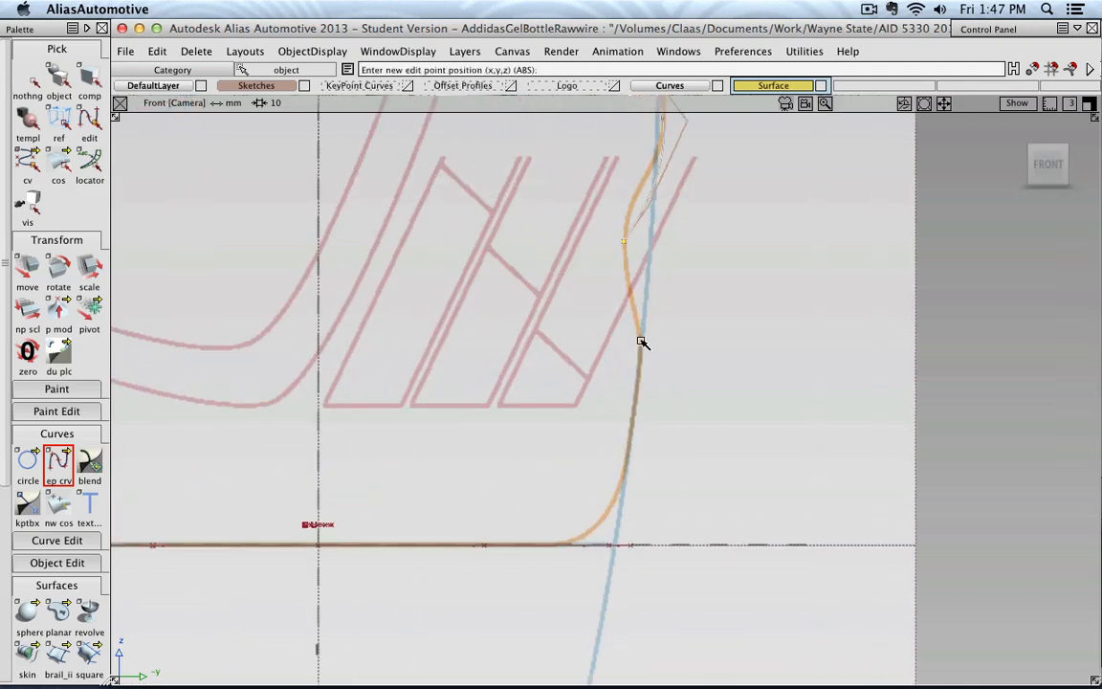
scroll(674, 344, "down", 4)
left_click_drag(697, 337, 617, 422, "alt+shift")
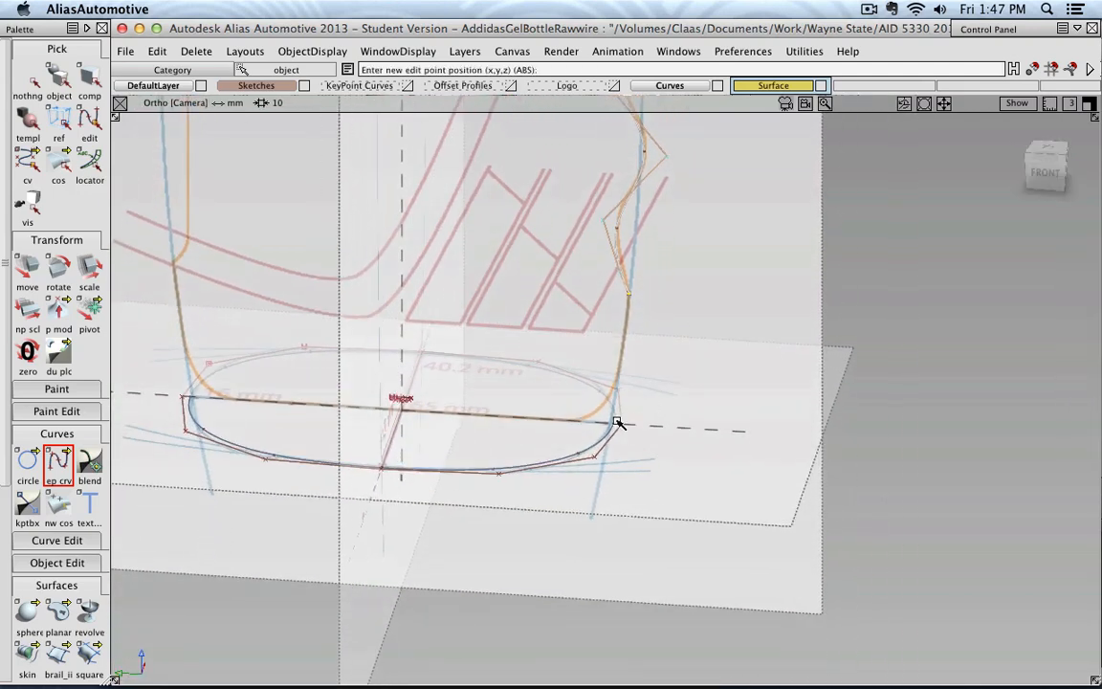
scroll(612, 425, "up", 4)
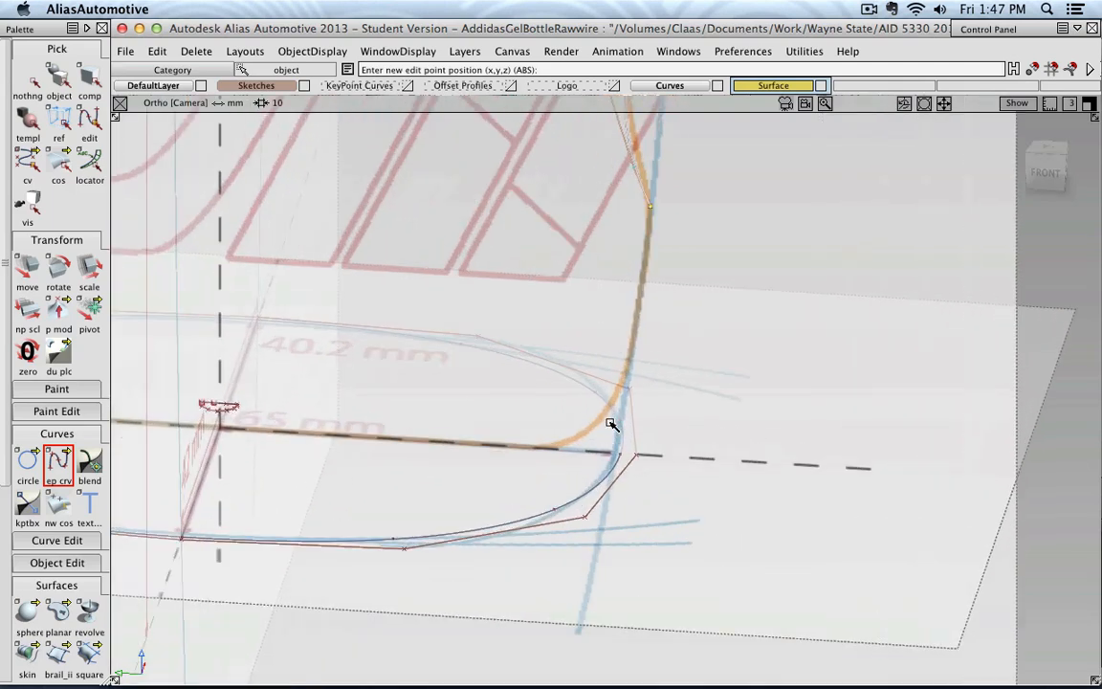
left_click(623, 475)
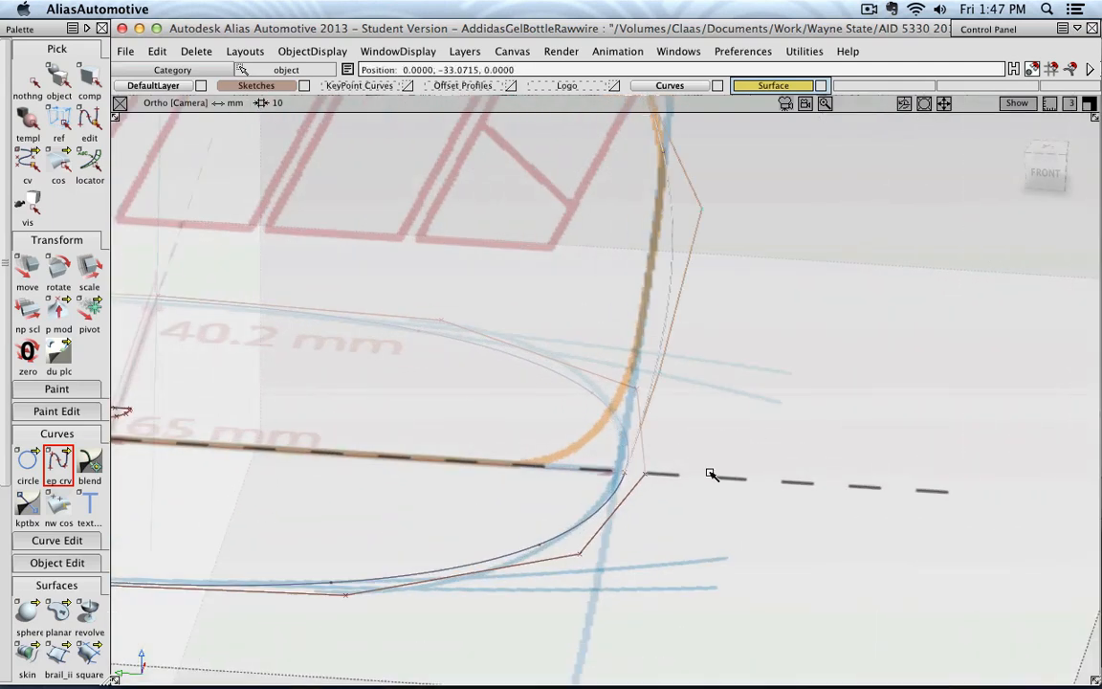
scroll(819, 315, "down", 5)
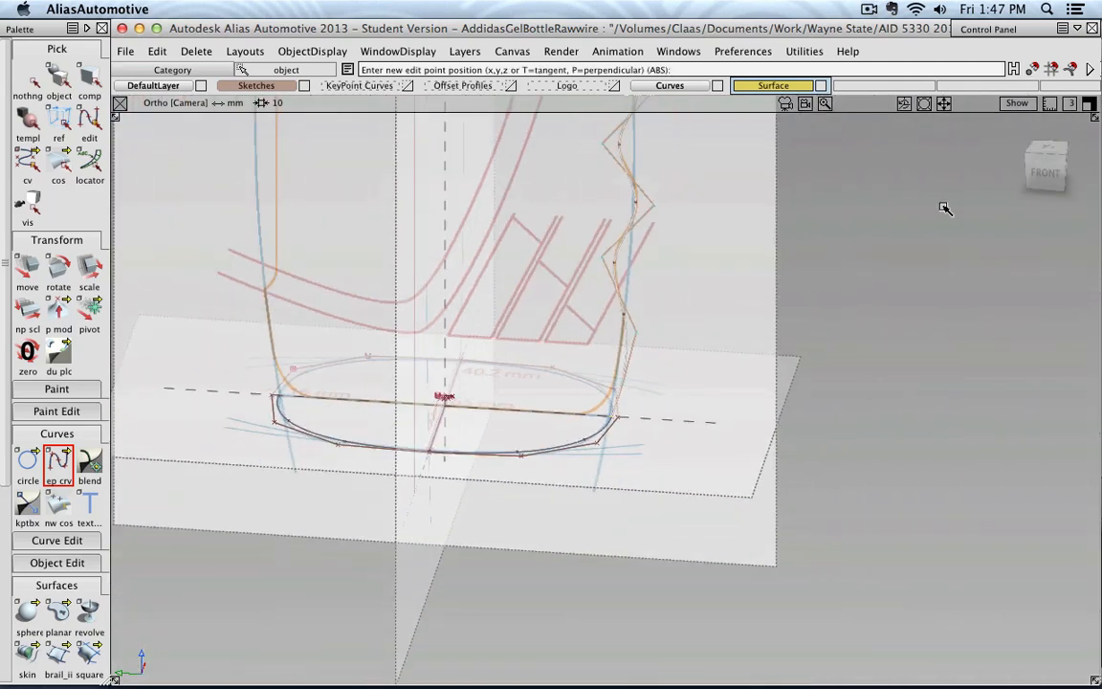
Return to the front view and move the wavy curve's second CV from its upper end inward onto the sketched side line
left_click(1044, 169)
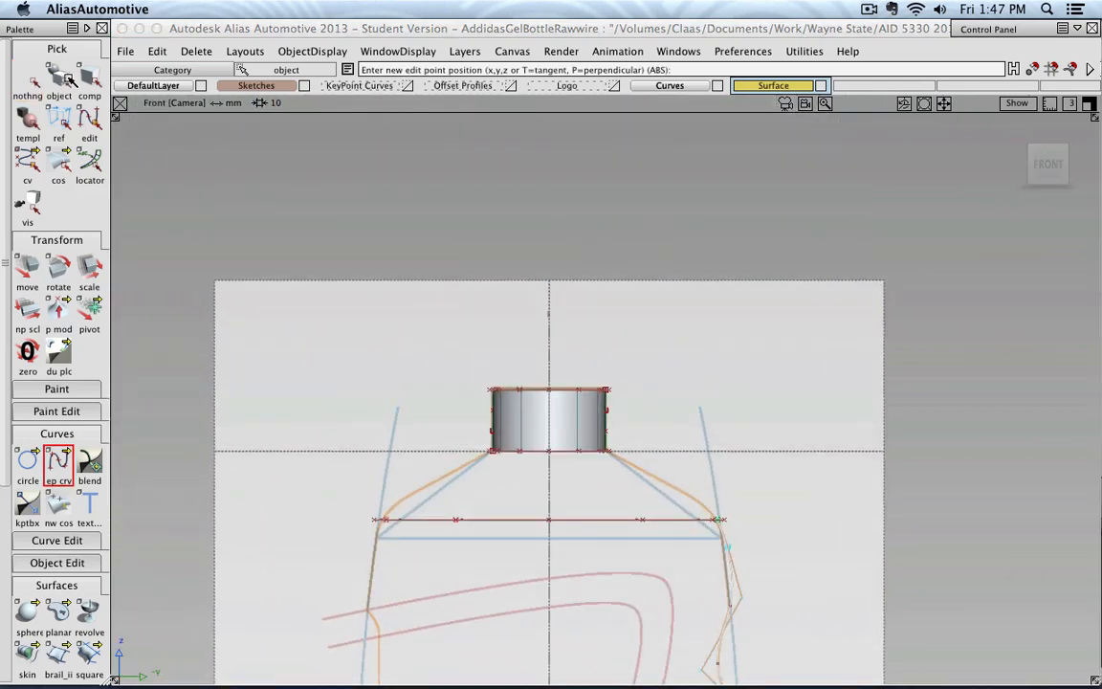
left_click(61, 74)
middle_click_drag(684, 439, 618, 186, "alt+shift")
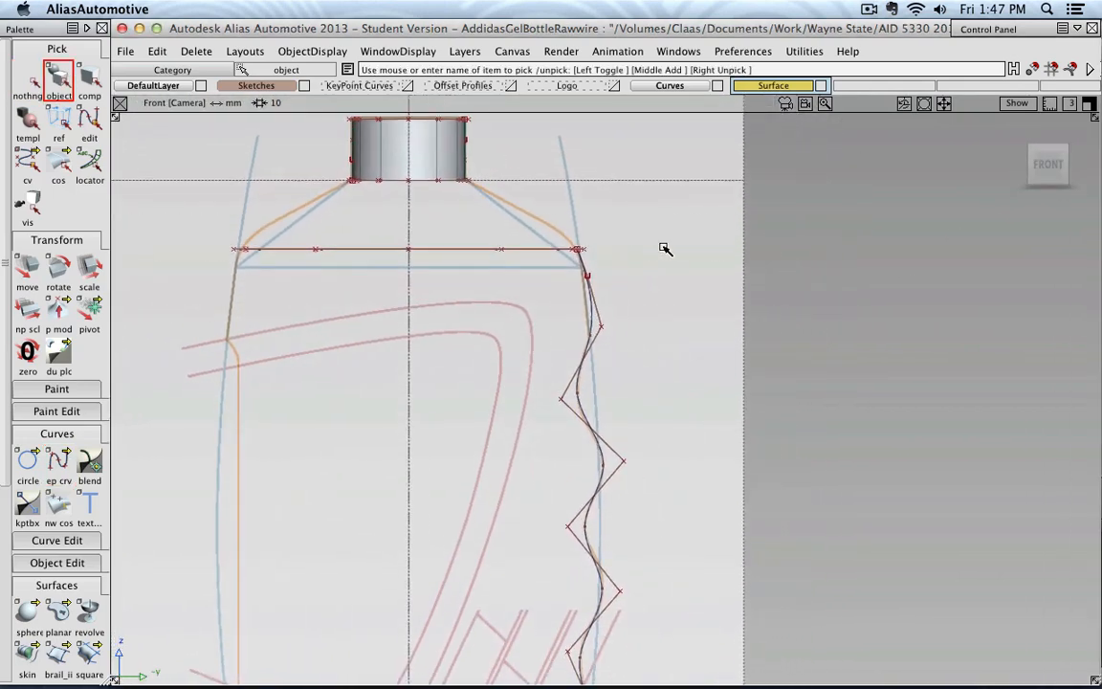
scroll(611, 426, "down", 1)
middle_click_drag(630, 419, 604, 297, "alt+shift")
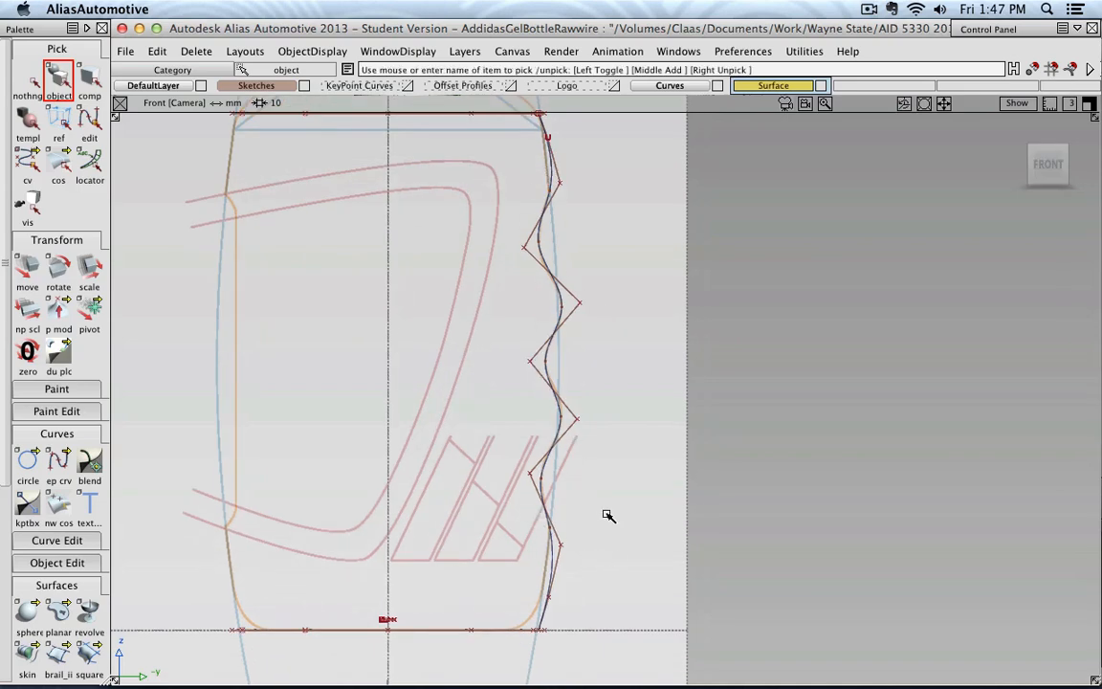
middle_click_drag(604, 514, 668, 555, "alt+shift")
scroll(625, 347, "up", 5)
middle_click_drag(735, 415, 596, 218, "alt+shift")
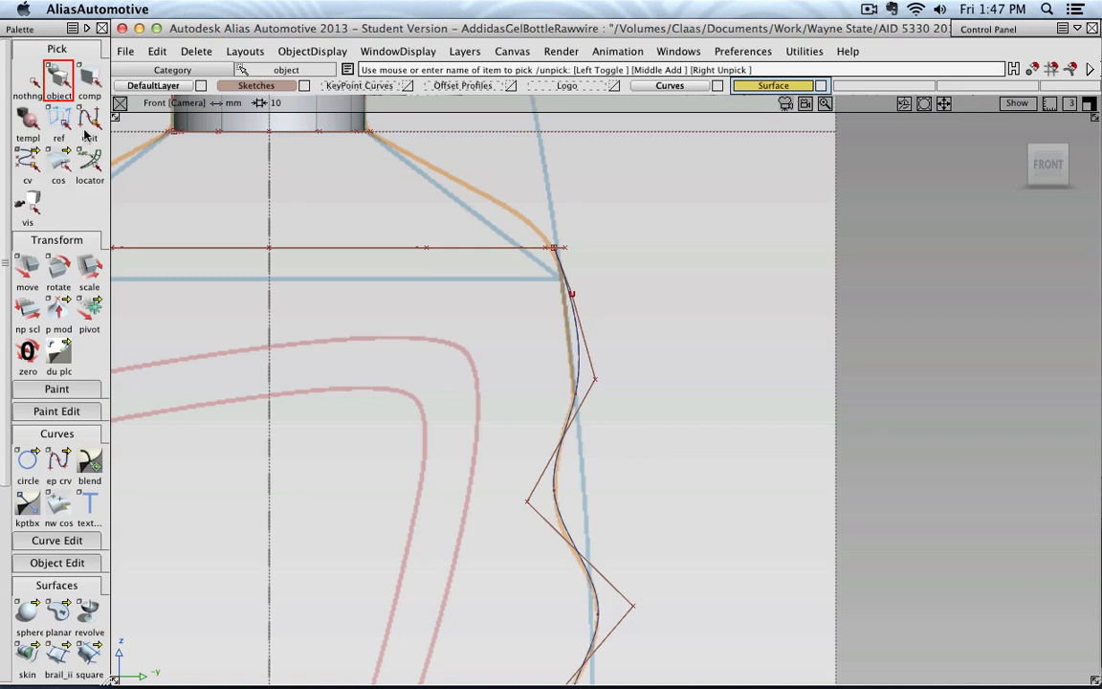
left_click(29, 164)
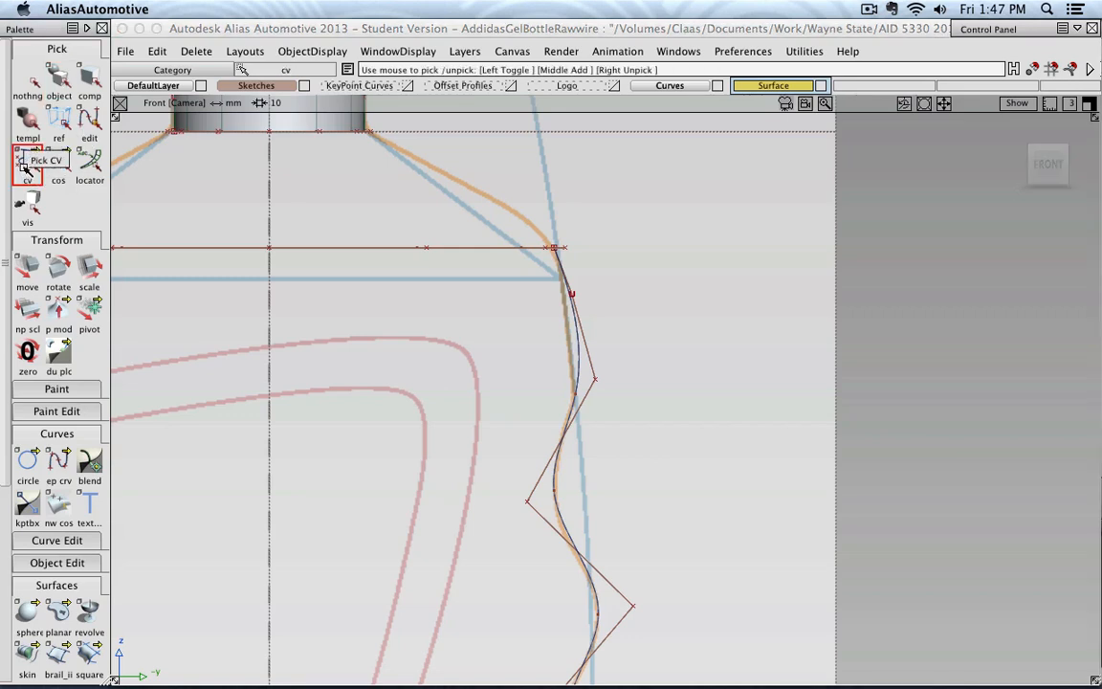
left_click(572, 295)
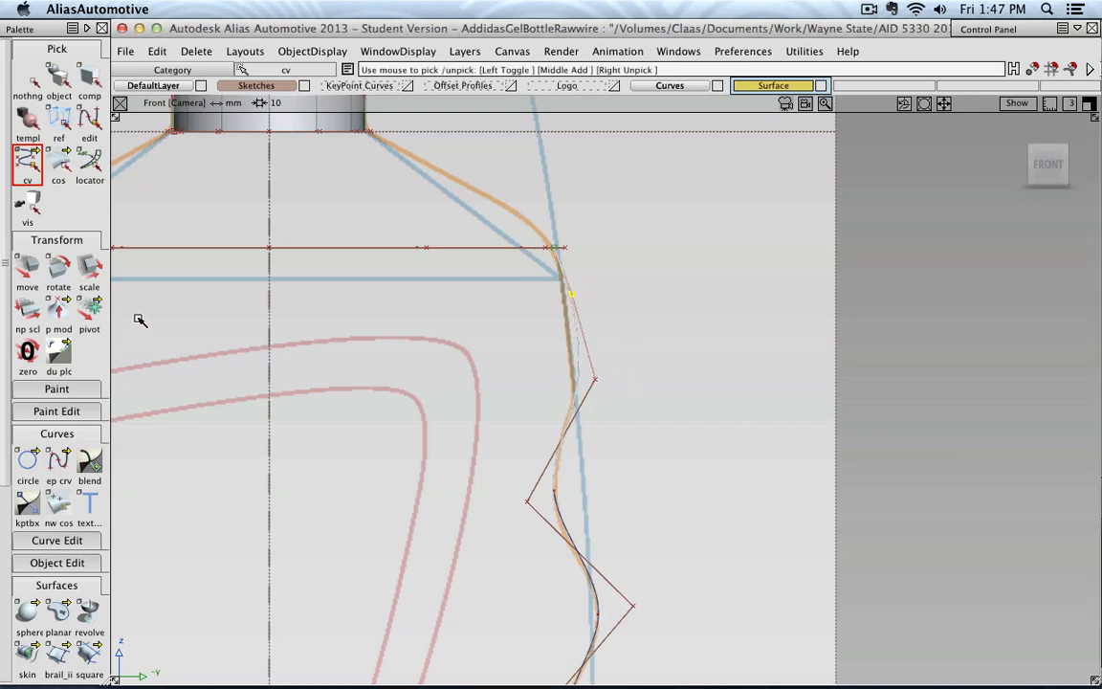
left_click(28, 265)
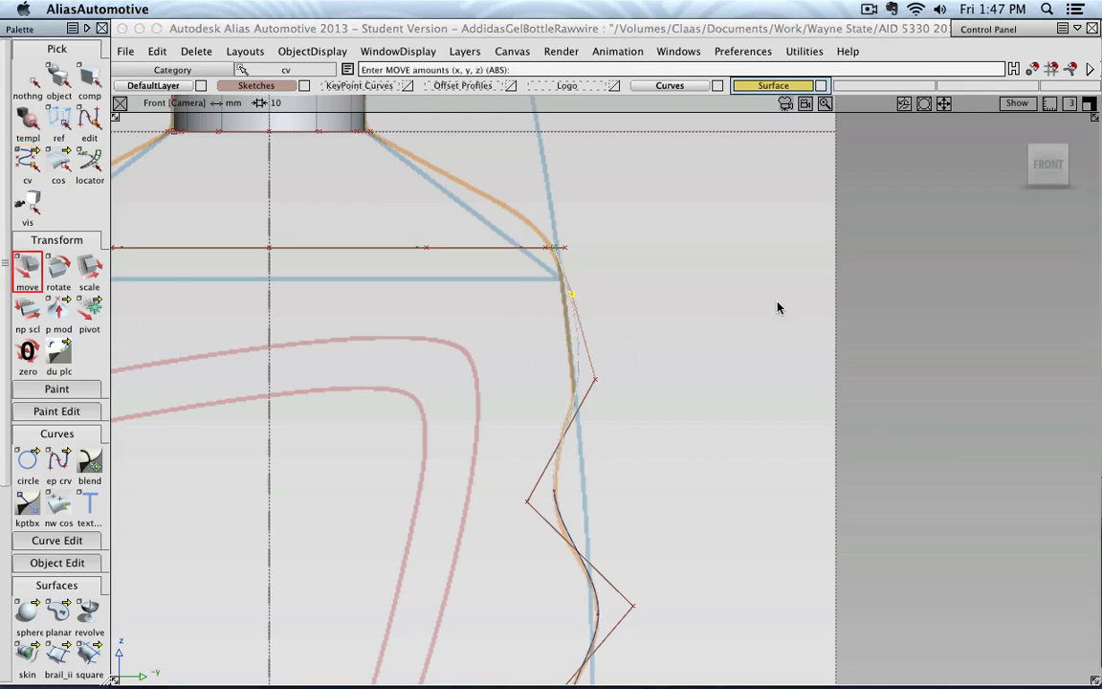
left_click_drag(778, 307, 772, 304)
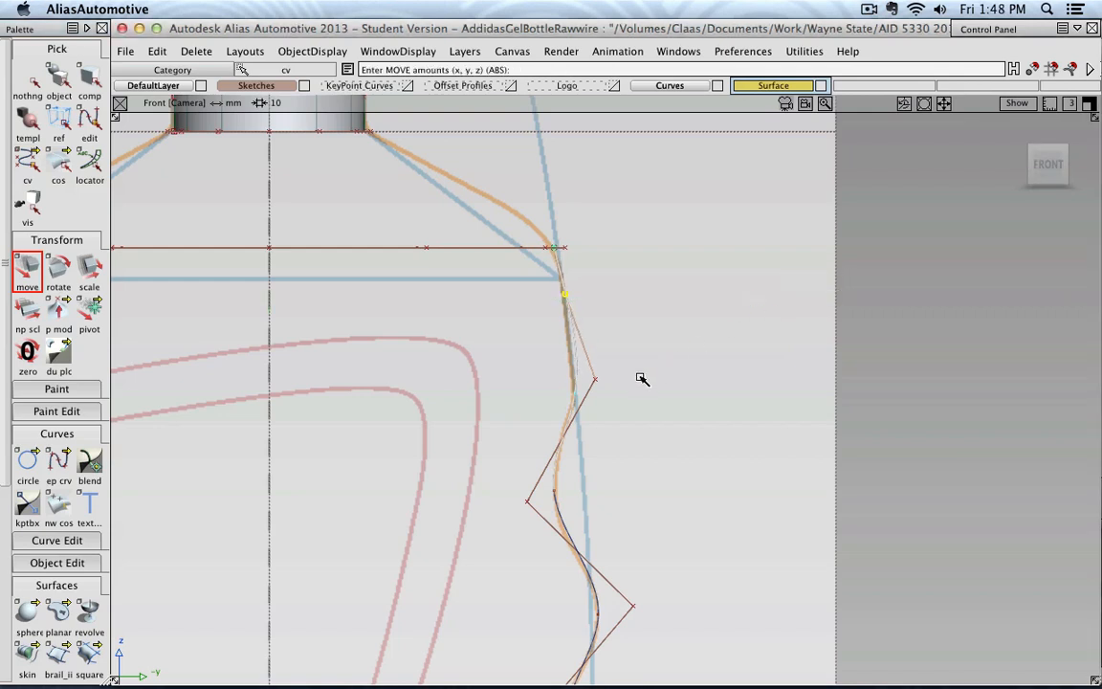
Move the third CV from the wavy curve's upper end inward so the curve follows the straight part of the sketch above the first valley
left_click(595, 380)
middle_click_drag(716, 361, 705, 361)
right_click_drag(705, 361, 593, 293, "alt+shift")
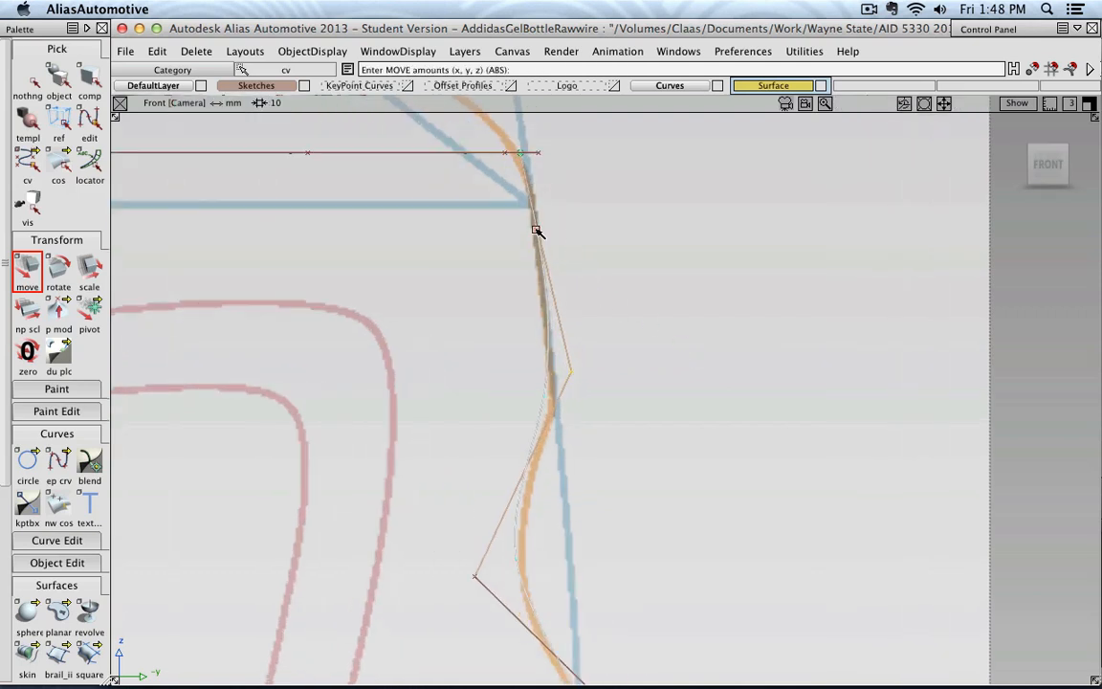
middle_click_drag(650, 251, 655, 252)
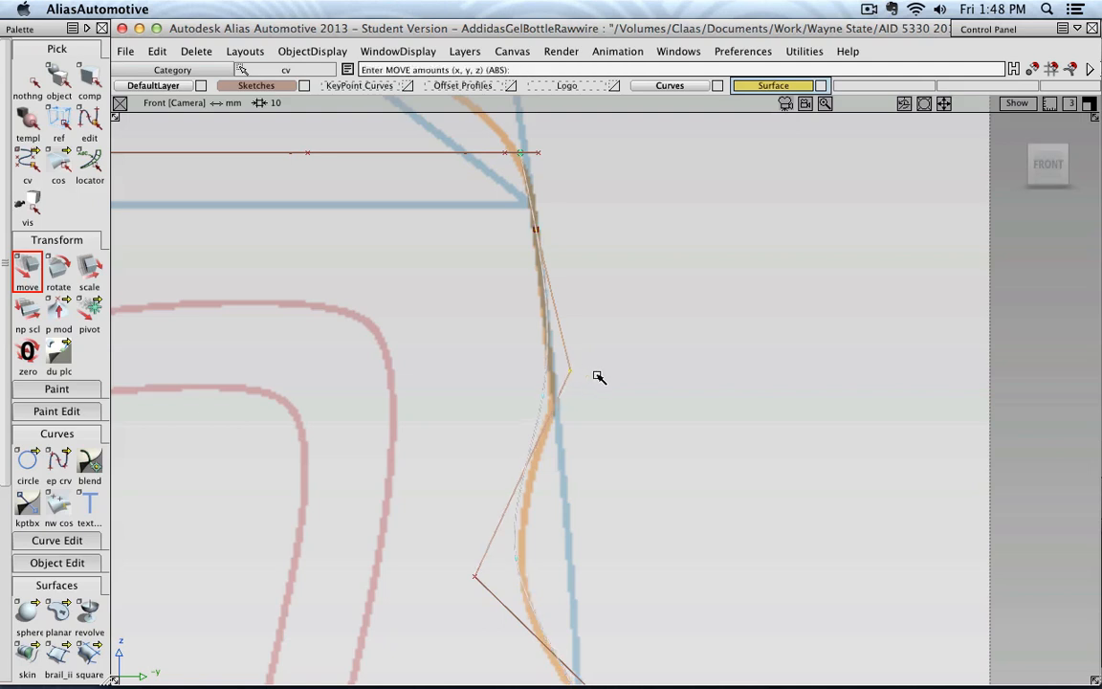
middle_click_drag(599, 376, 578, 355)
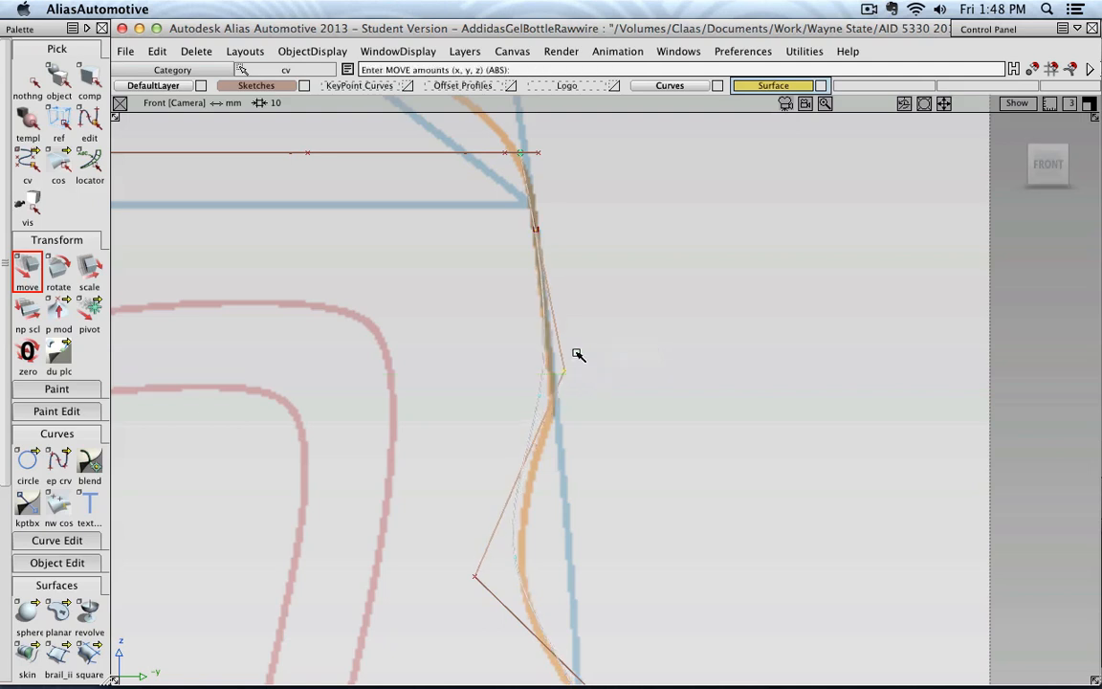
left_click(536, 231)
left_click(570, 373)
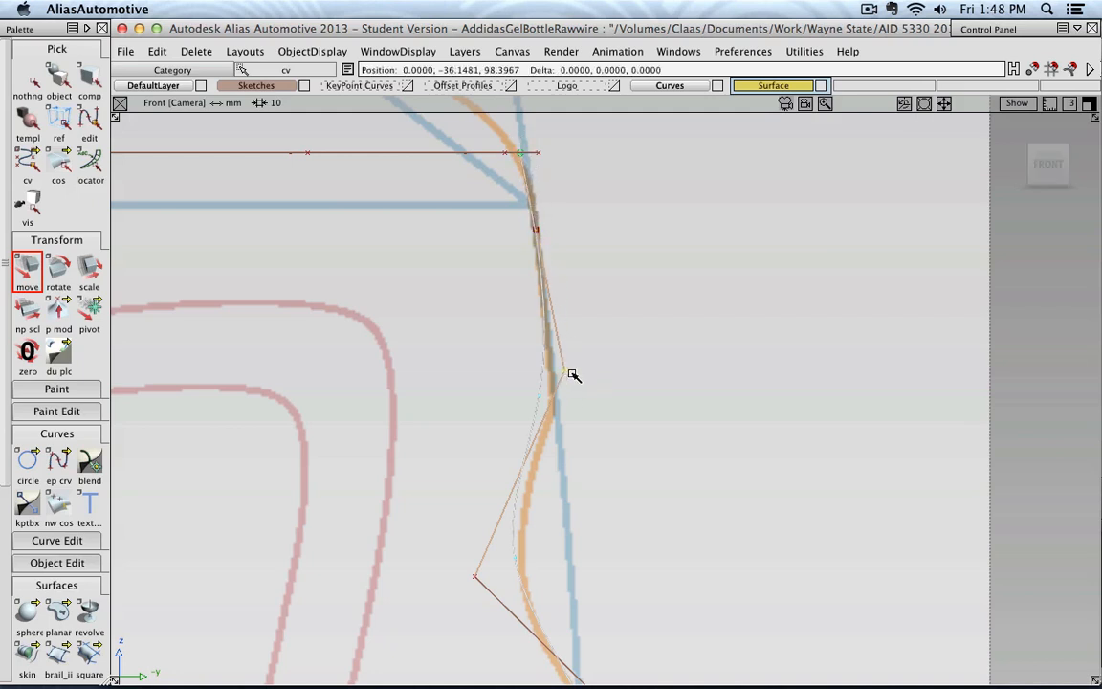
mouse_move(602, 372)
middle_mouse_down()
mouse_move(591, 374)
mouse_move(605, 373)
middle_mouse_up()
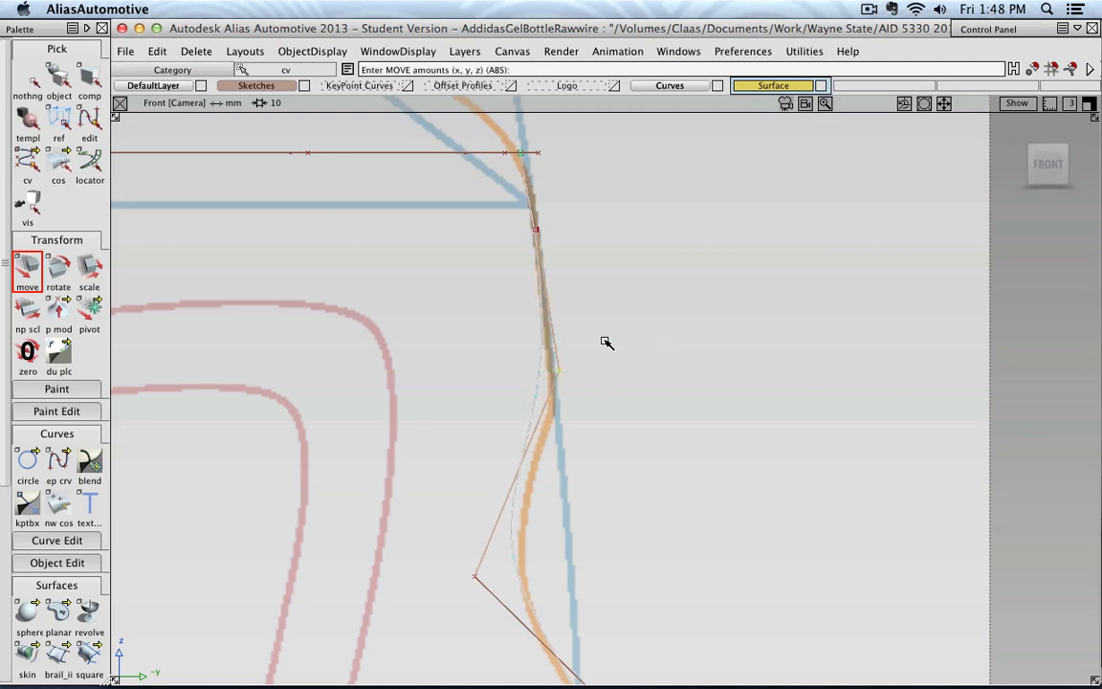
Move the wavy curve's CV just above the lower oval inward onto the sketched side line
scroll(610, 335, "down", 6)
middle_click_drag(681, 488, 666, 244, "alt+shift")
right_click_drag(588, 437, 713, 422, "alt+shift")
middle_click_drag(589, 447, 676, 359, "alt+shift")
scroll(625, 401, "up", 4)
middle_click_drag(625, 401, 658, 460, "alt+shift")
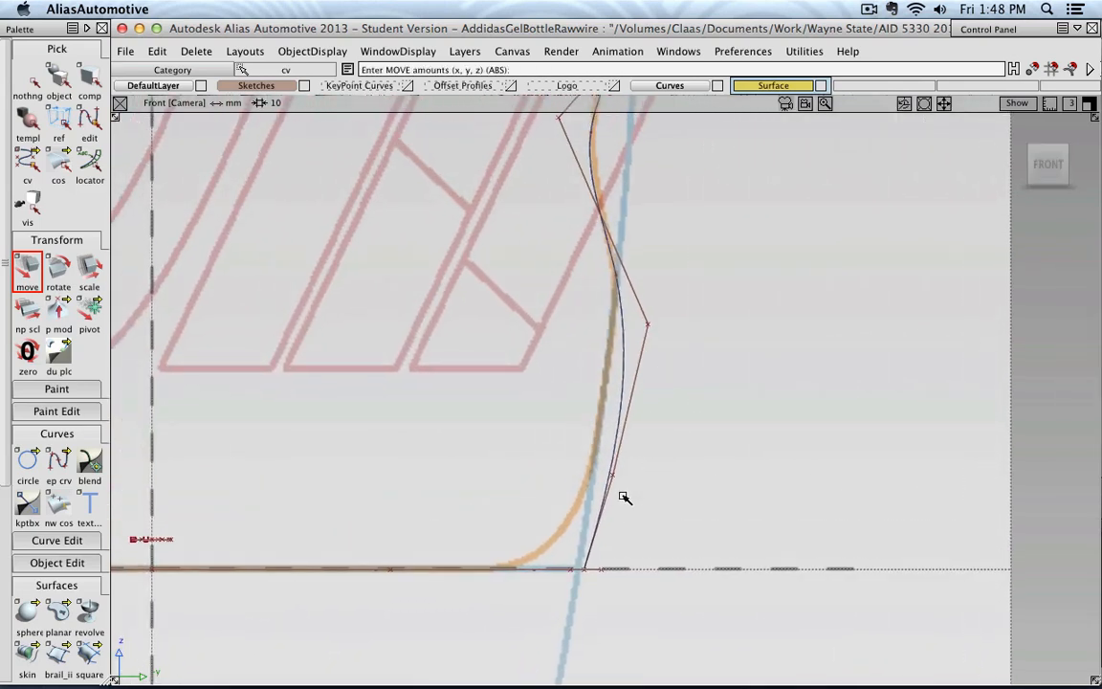
left_click(615, 477)
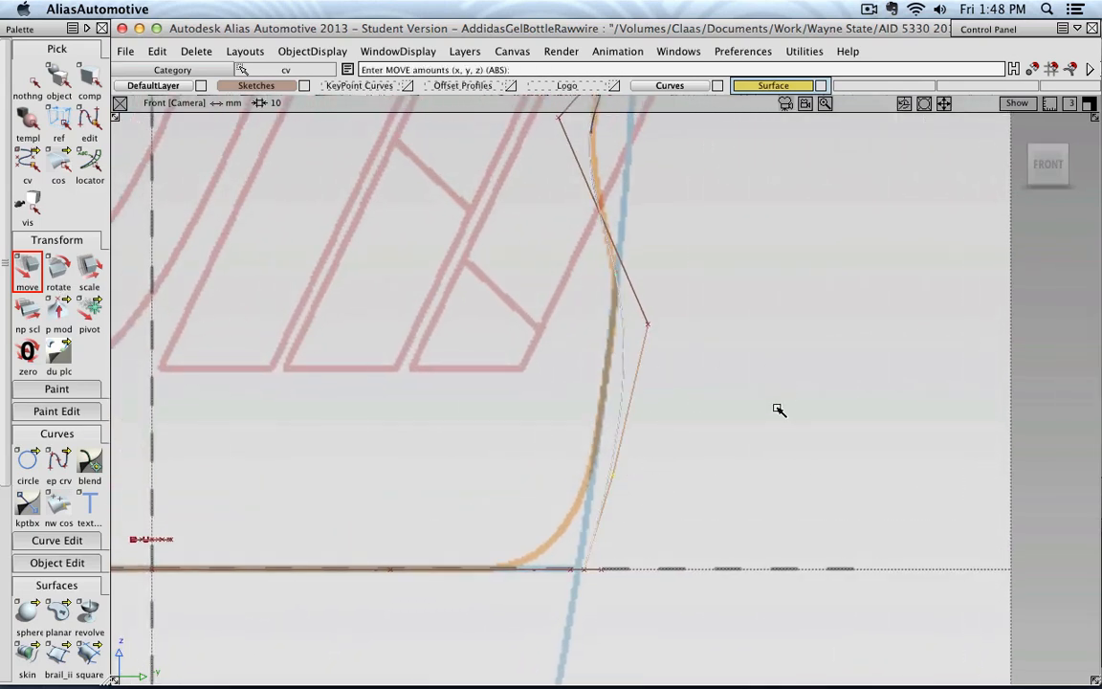
middle_click_drag(776, 410, 756, 411)
Pull the CV where the wave ends near the base inward, and fine-tune the CV just above the lower oval
left_click(649, 325)
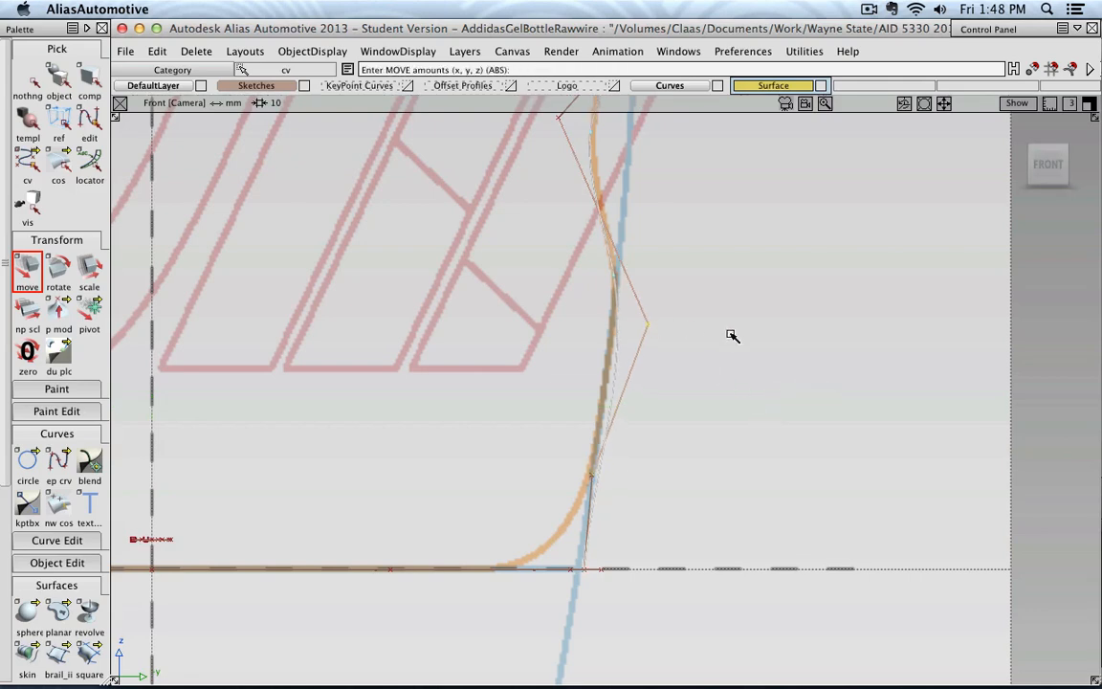
middle_click_drag(730, 337, 717, 342)
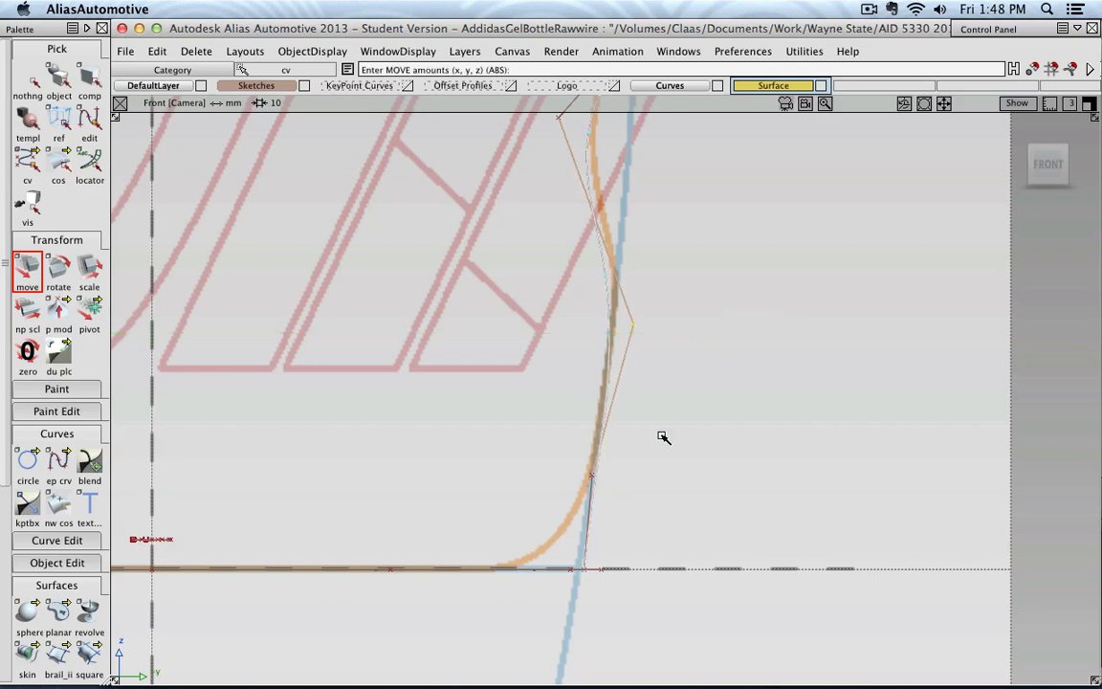
left_click(593, 476)
middle_click_drag(651, 436, 654, 436)
Adjust the CV at the lowest valley of the wavy curve to match the orange sketch line
middle_click_drag(696, 369, 702, 462, "alt+shift")
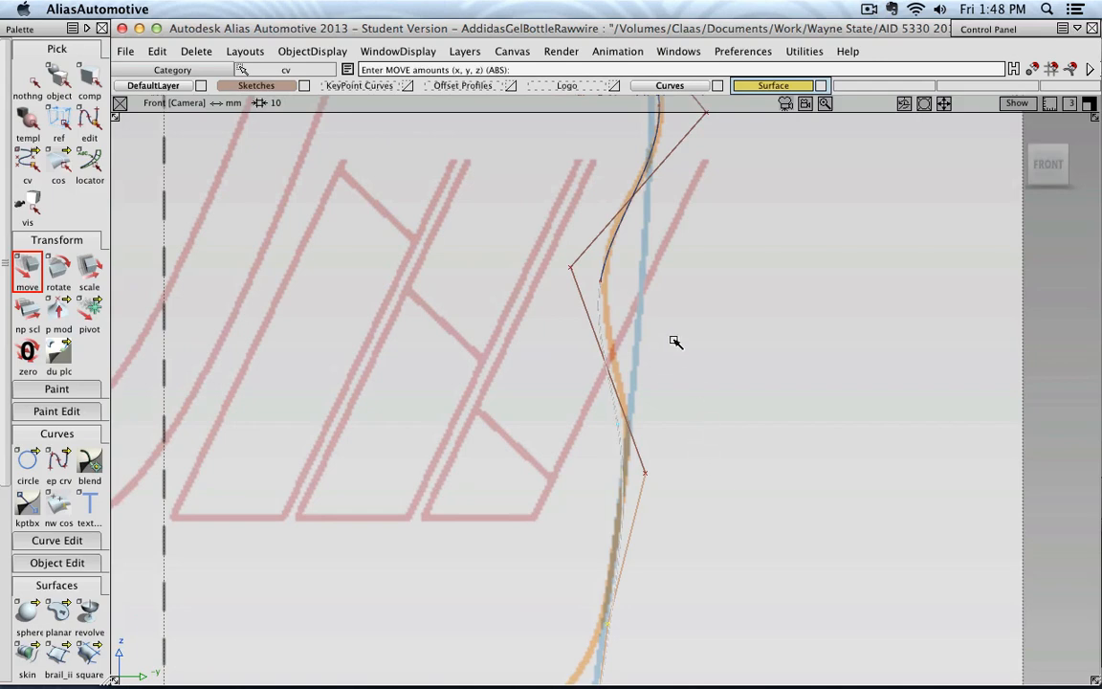
left_click(571, 272)
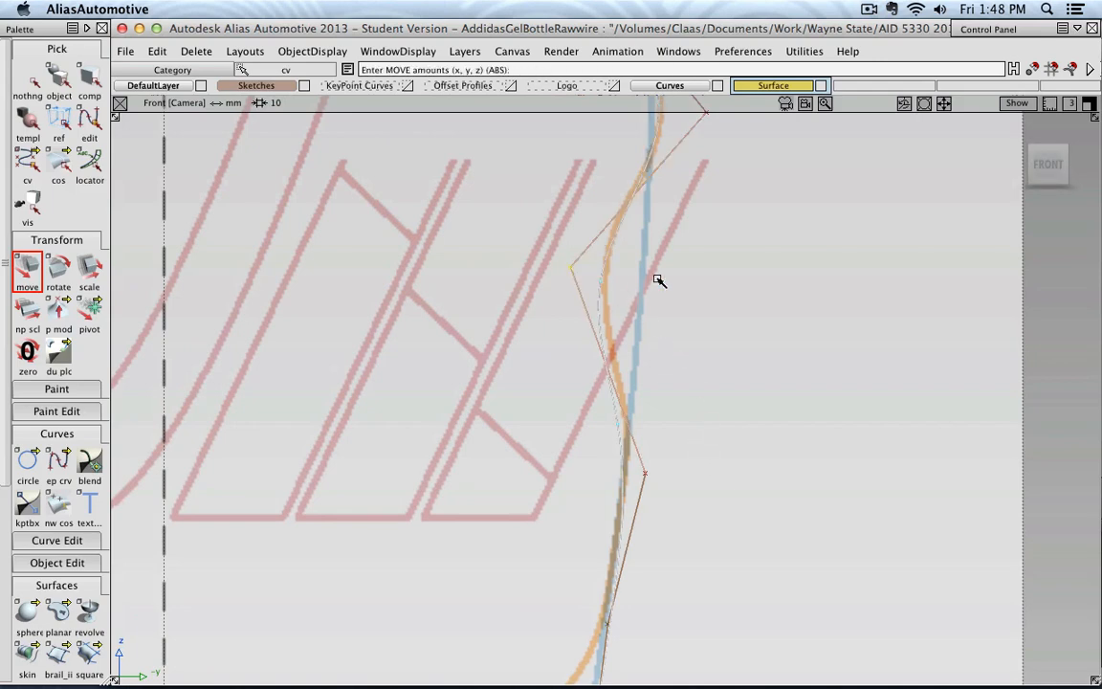
middle_click_drag(677, 272, 684, 352, "alt+shift")
right_click_drag(732, 382, 733, 369)
scroll(733, 371, "down", 8)
middle_click_drag(716, 271, 731, 473, "alt+shift")
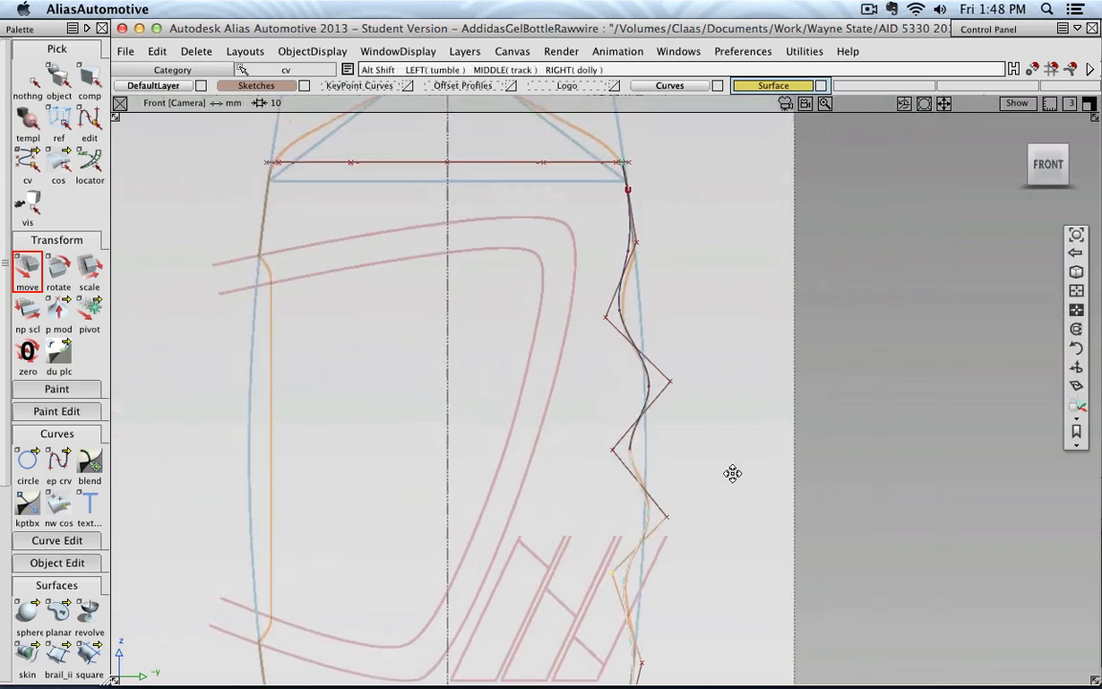
Delete the newly drawn wavy grip curve
scroll(556, 188, "down", 5)
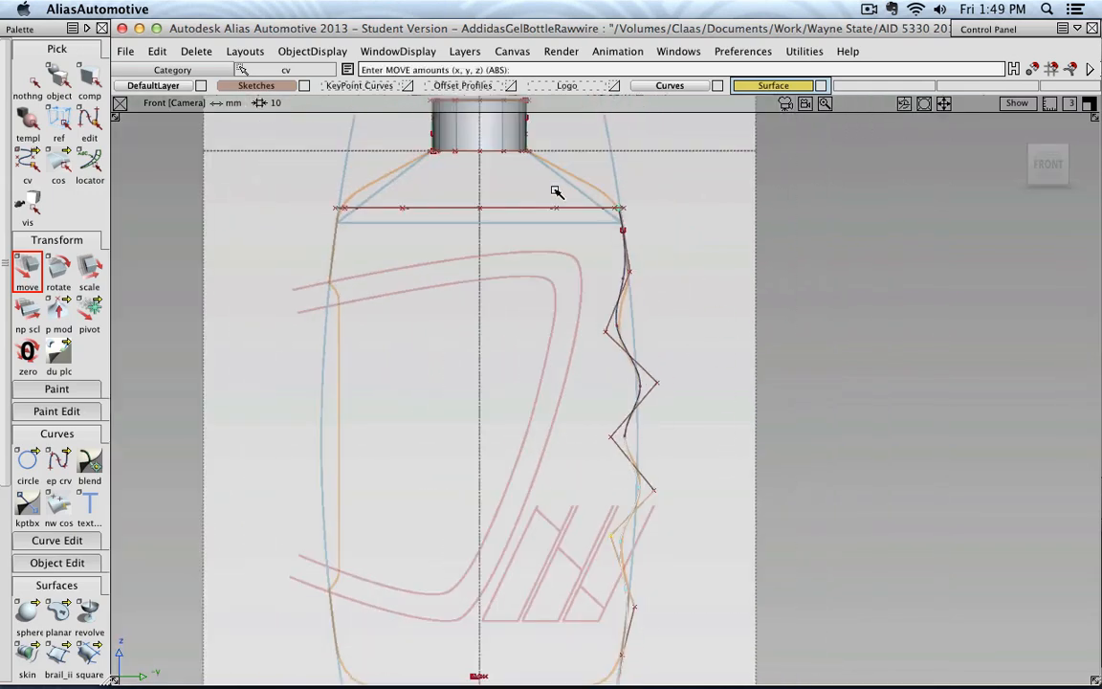
left_click(58, 76)
left_click_drag(720, 297, 788, 330, "alt+shift")
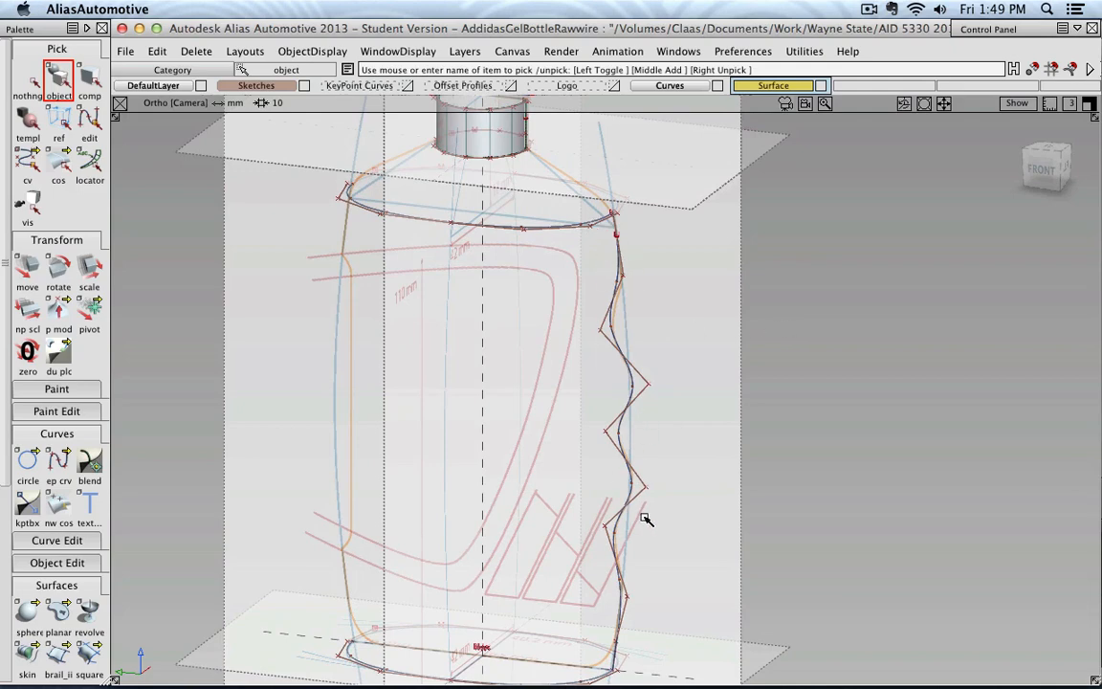
left_click(613, 343)
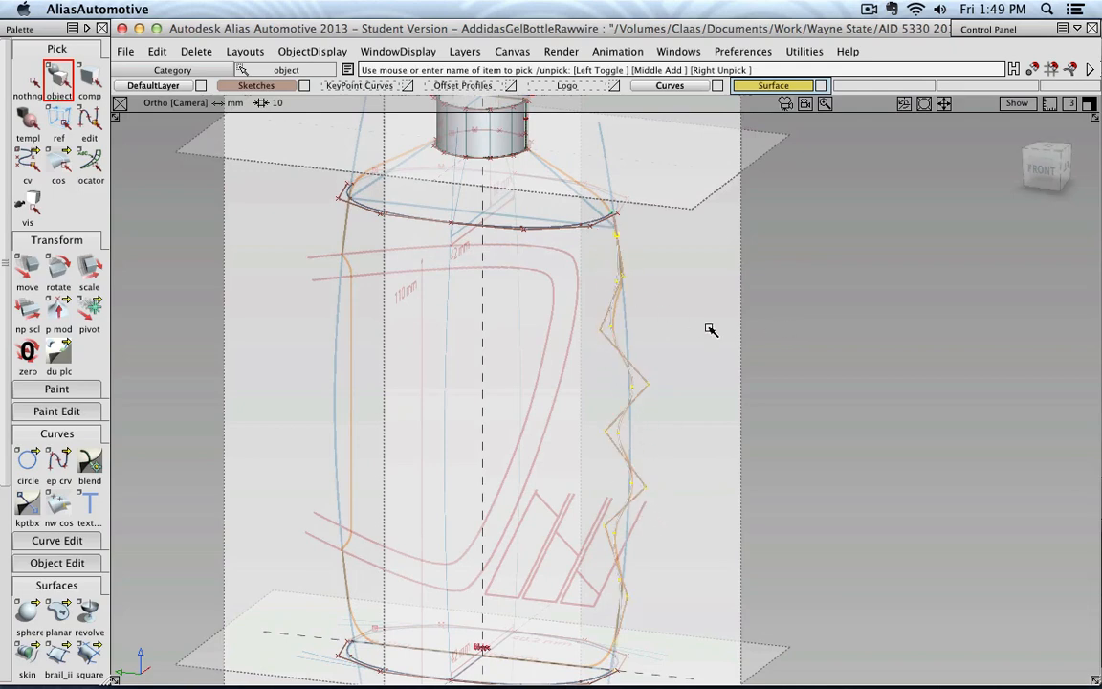
key("Delete")
key("Return")
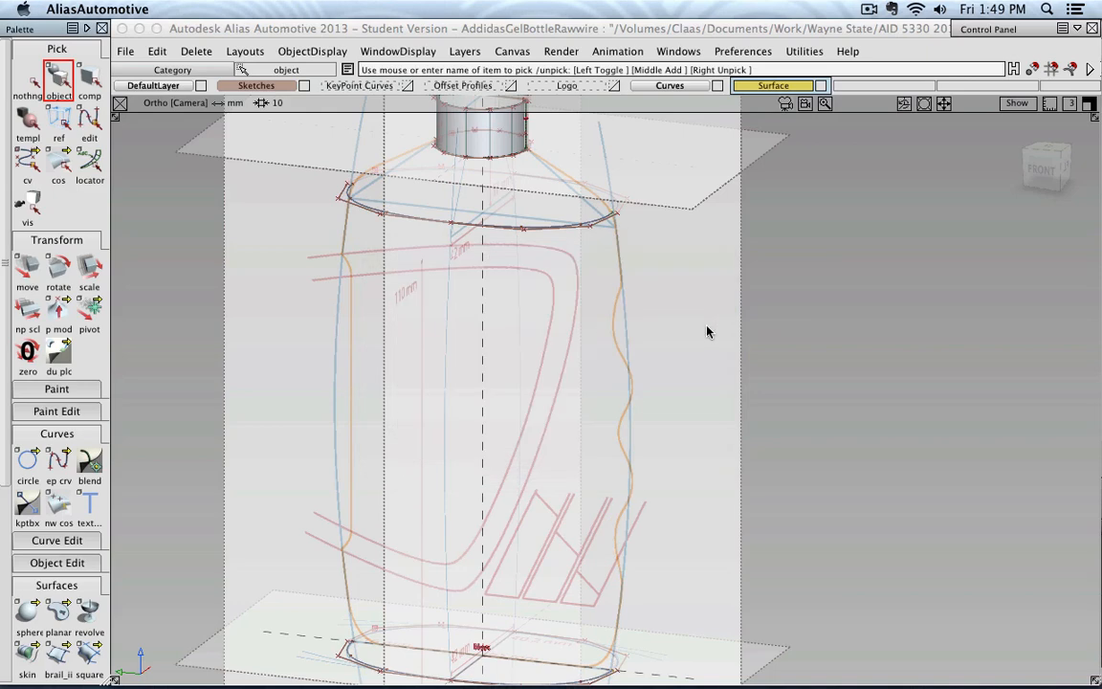
Make all hidden profile curves visible again and inspect them around the bottle
left_click(244, 53)
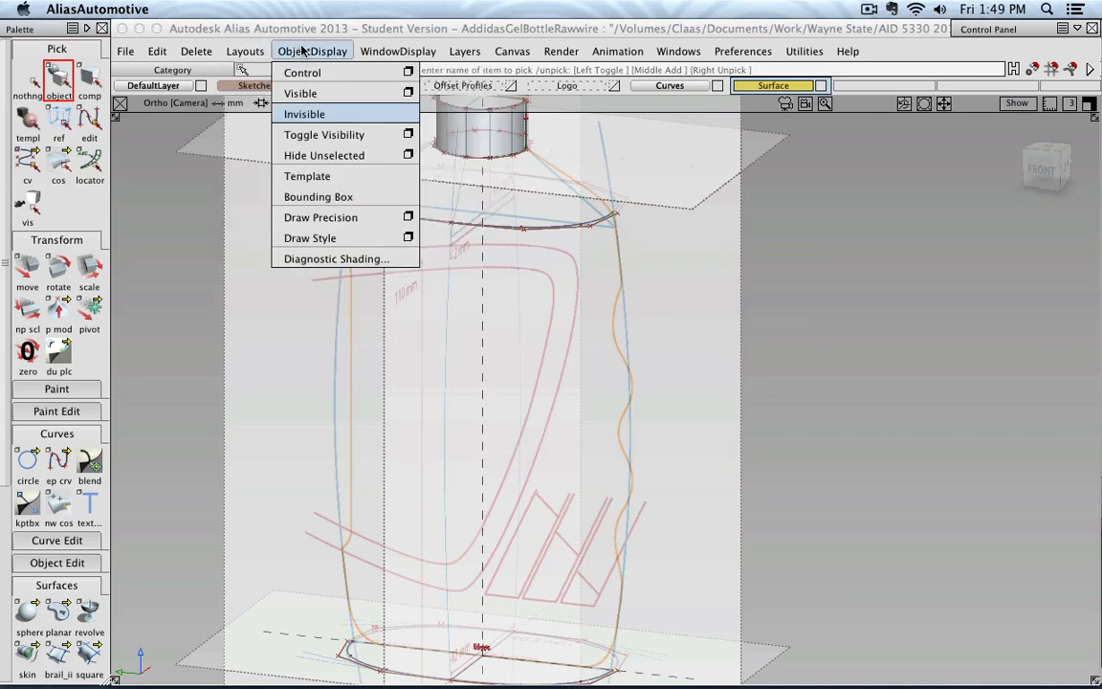
left_click(340, 94)
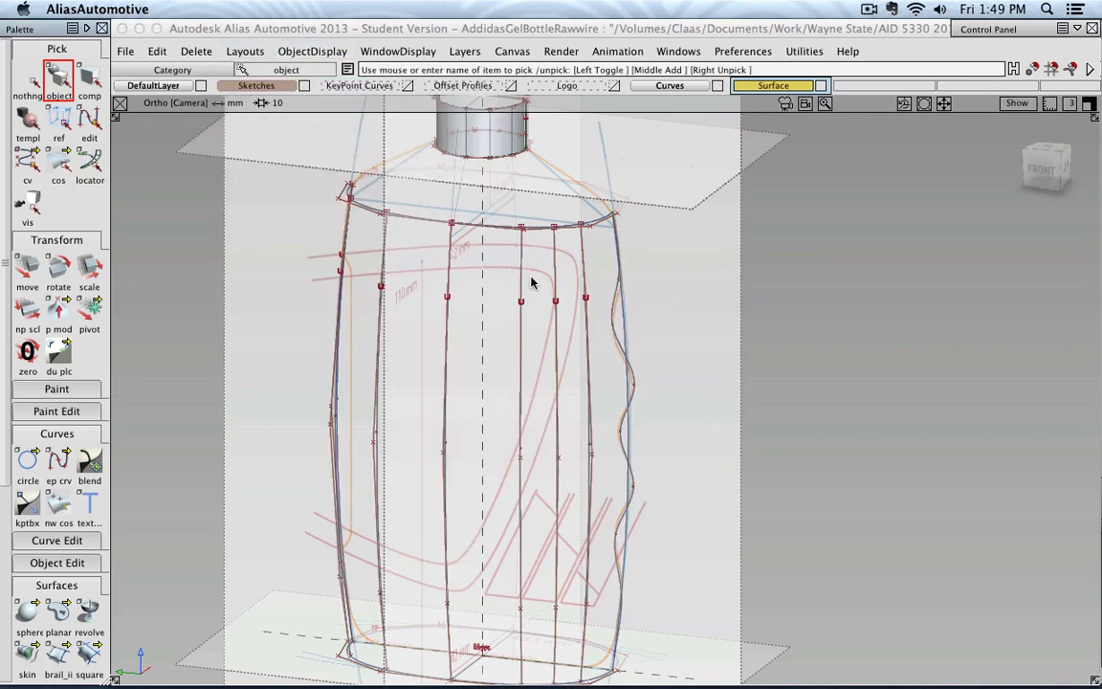
left_click_drag(470, 361, 371, 275, "alt+shift")
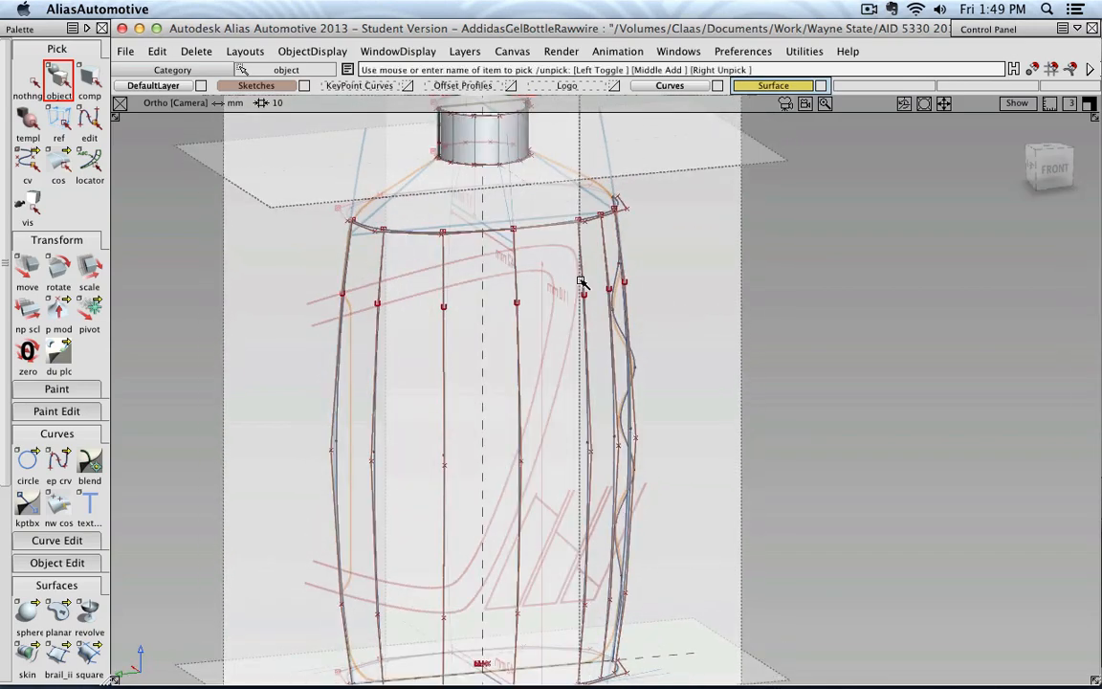
left_click_drag(581, 282, 588, 322, "alt+shift")
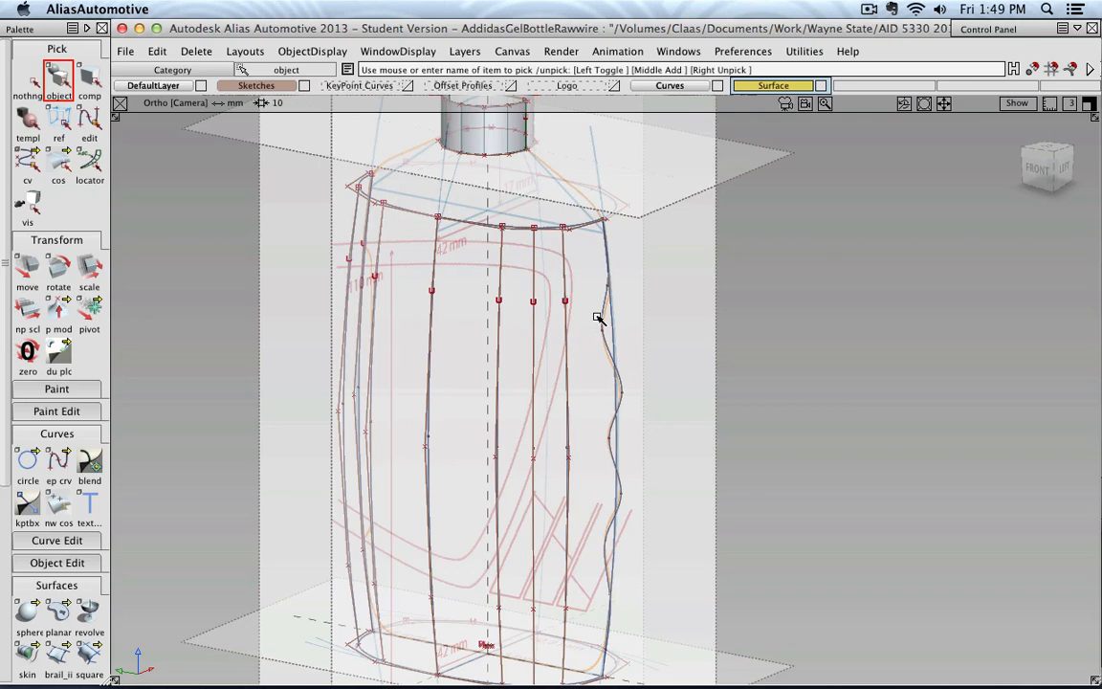
Hide the Sketches layer, leaving the profile curves in view, and collapse the curve tools to make room for the surface tools
mouse_move(342, 309)
left_mouse_down("alt+shift")
mouse_move(624, 376)
mouse_move(337, 115)
left_mouse_up("alt+shift")
left_click(303, 88)
middle_click_drag(667, 260, 675, 360, "alt+shift")
left_click_drag(689, 404, 649, 372, "alt+shift")
right_click_drag(649, 373, 717, 384, "alt+shift")
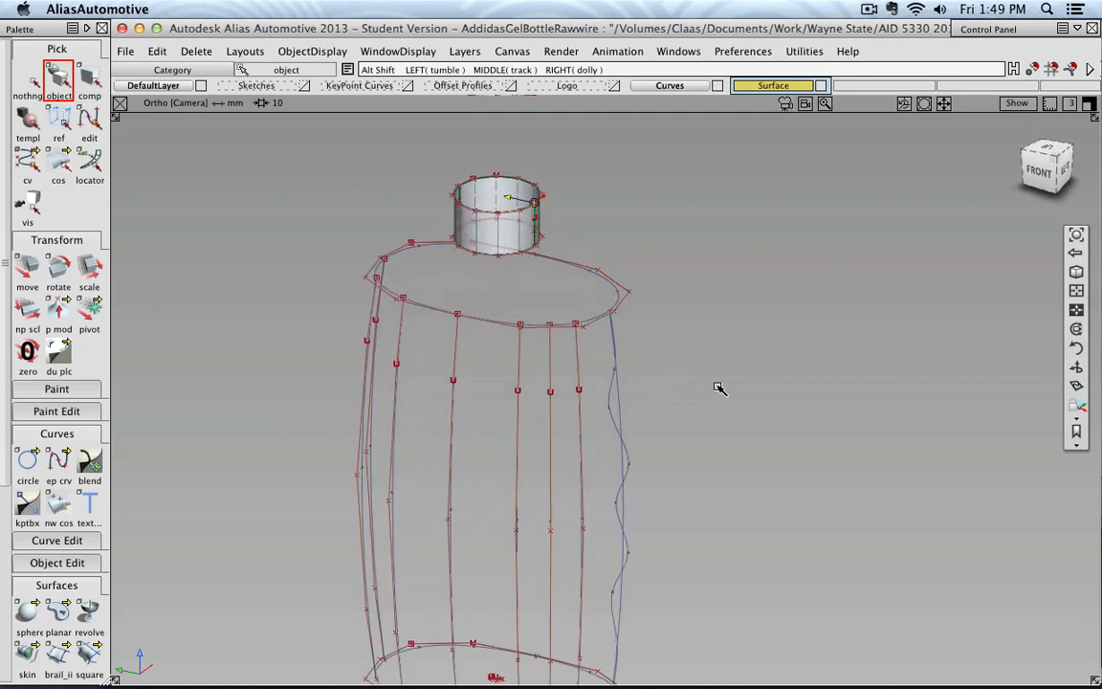
middle_click_drag(718, 384, 734, 331, "alt+shift")
scroll(735, 332, "down", 1)
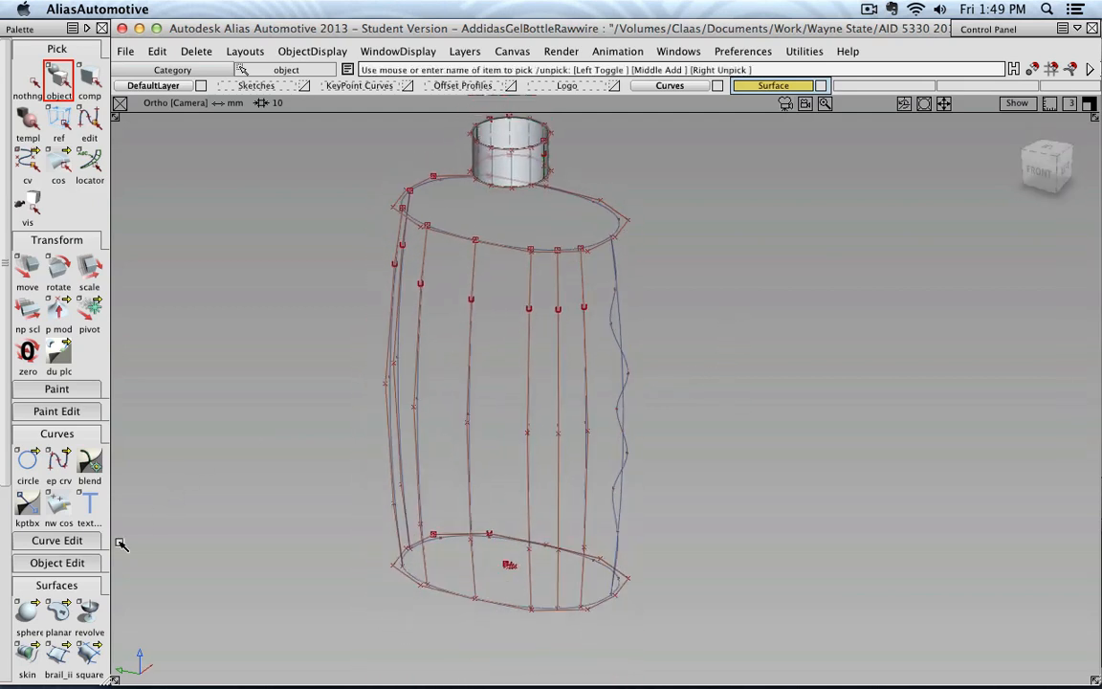
left_click(55, 433)
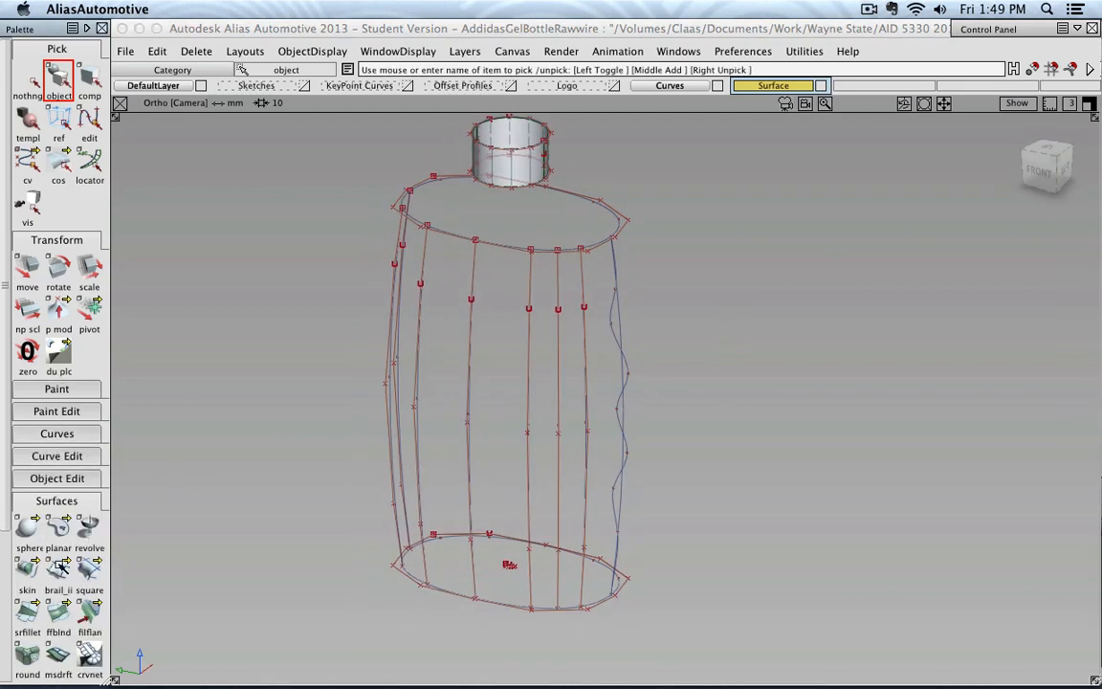